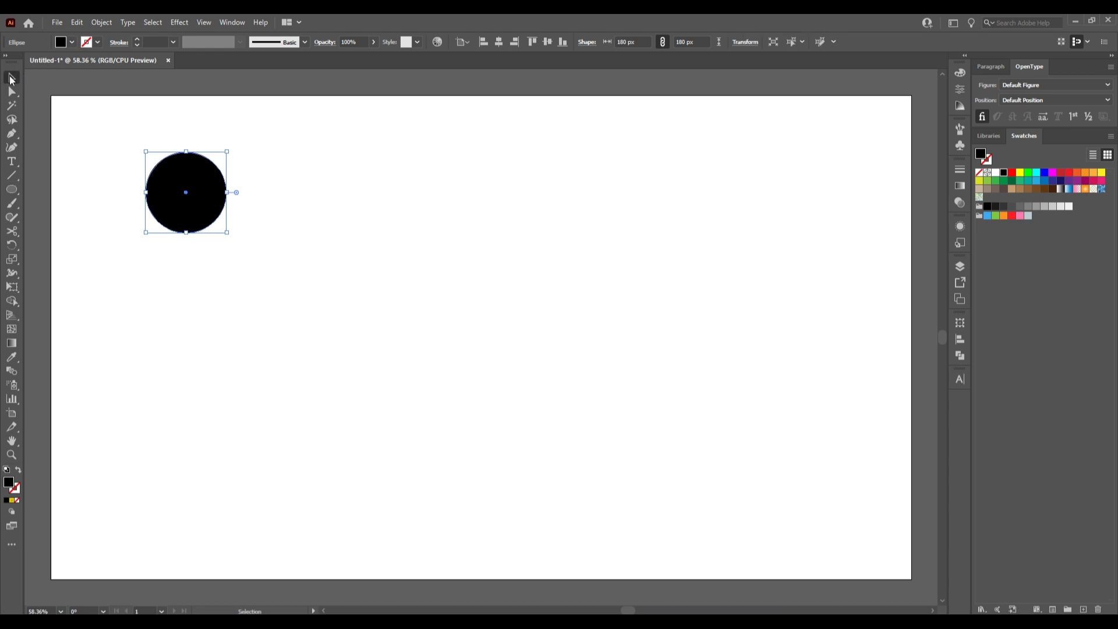
Fill the black circle with the yellow-gold gradient, make it linear, and remove the middle colour stop to leave two end stops
left_click(959, 185)
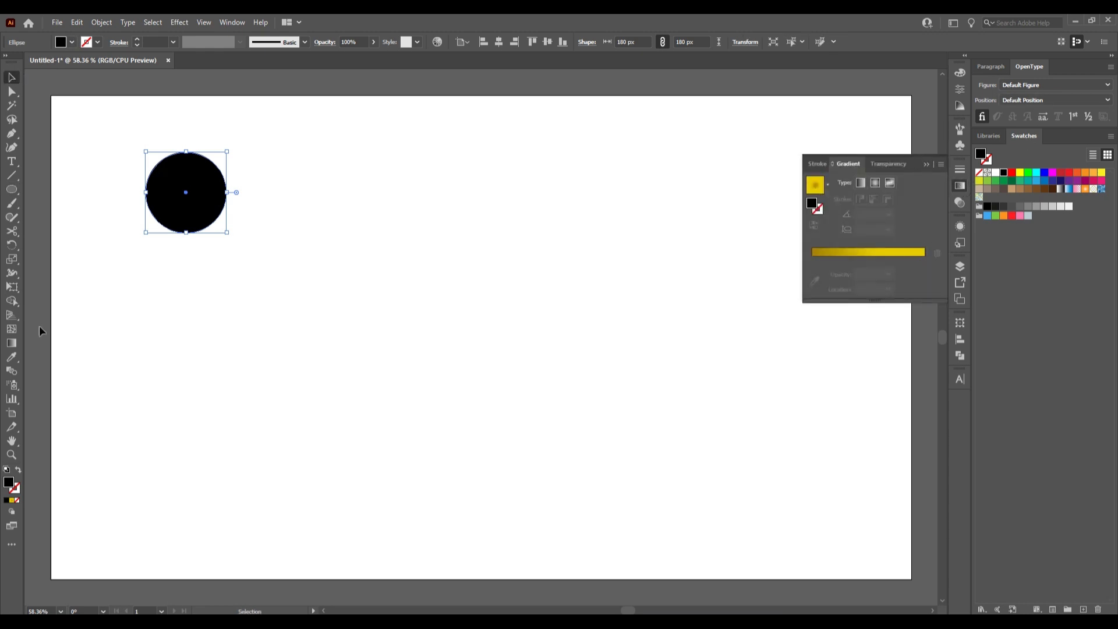
left_click(912, 252)
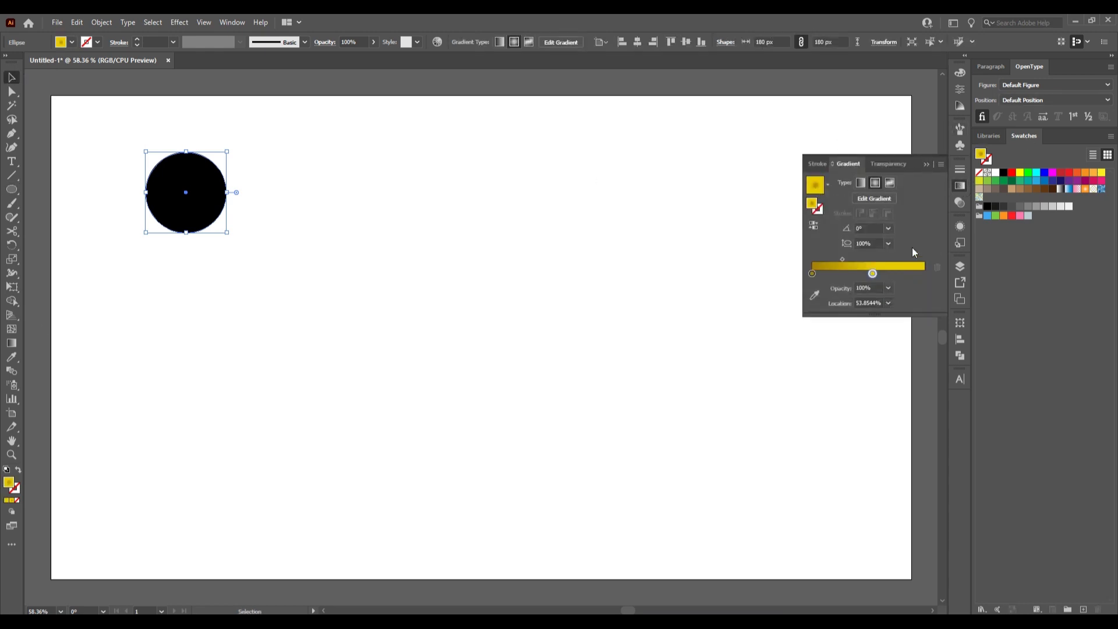
left_click(860, 187)
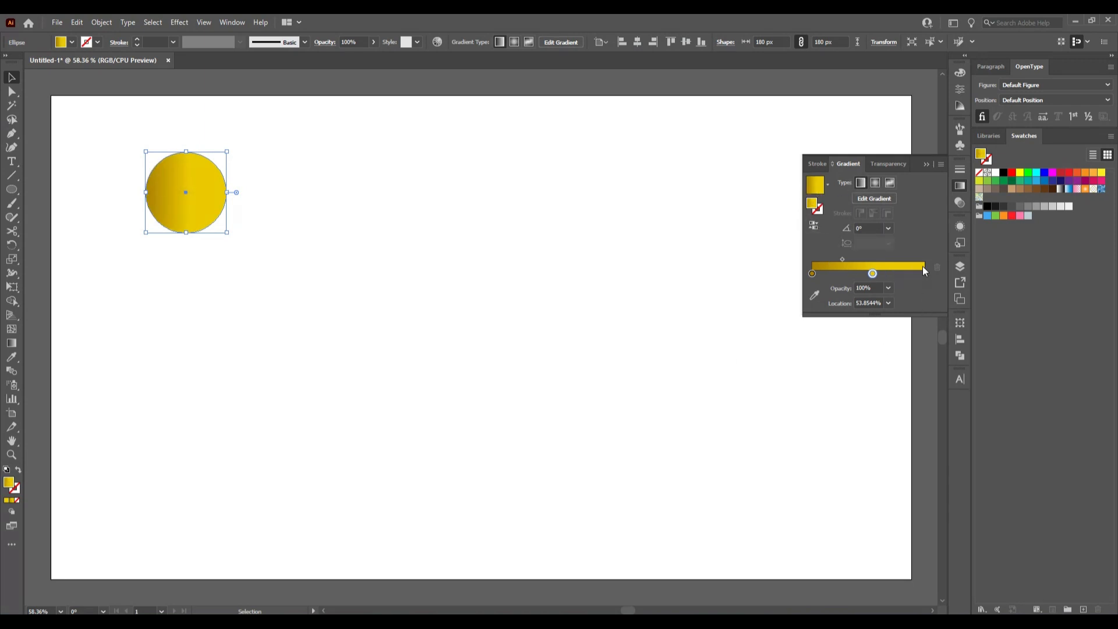
left_click_drag(911, 273, 924, 273)
left_click(872, 273)
left_click(937, 267)
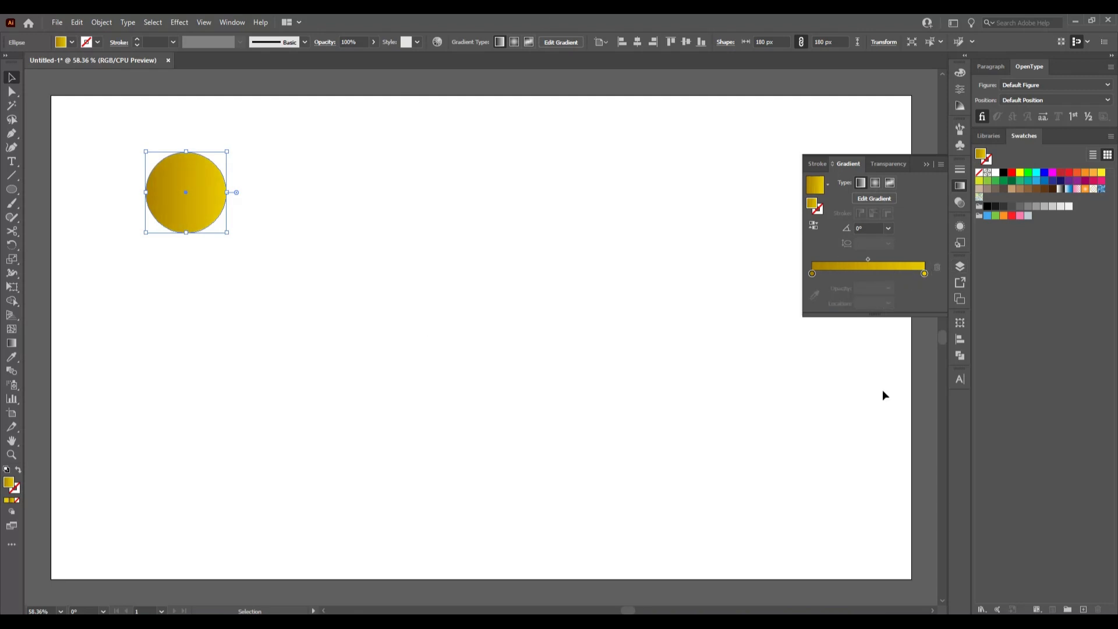
left_click(209, 362)
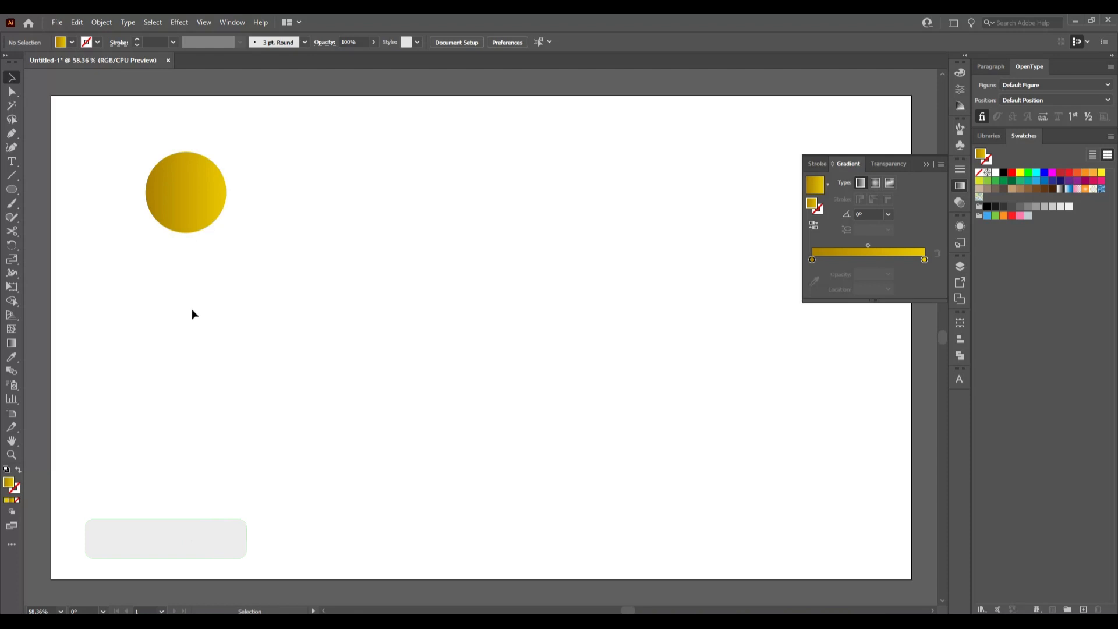
Recolour the starting stop of the circle's gradient to bright yellow with red 255 and blue 21
left_click(174, 192)
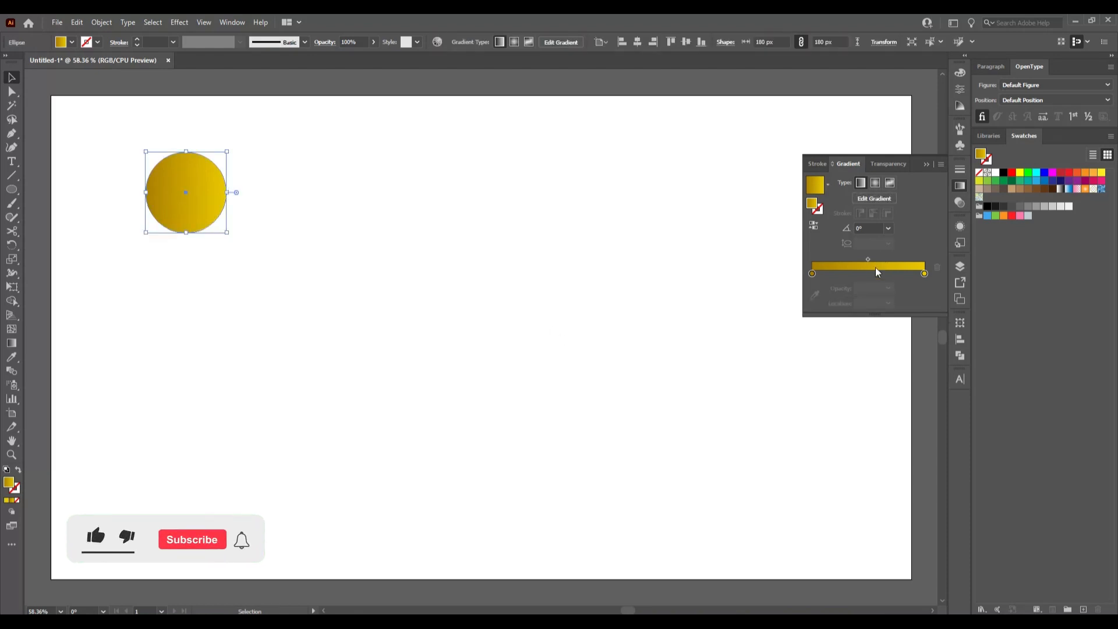
double_click(812, 274)
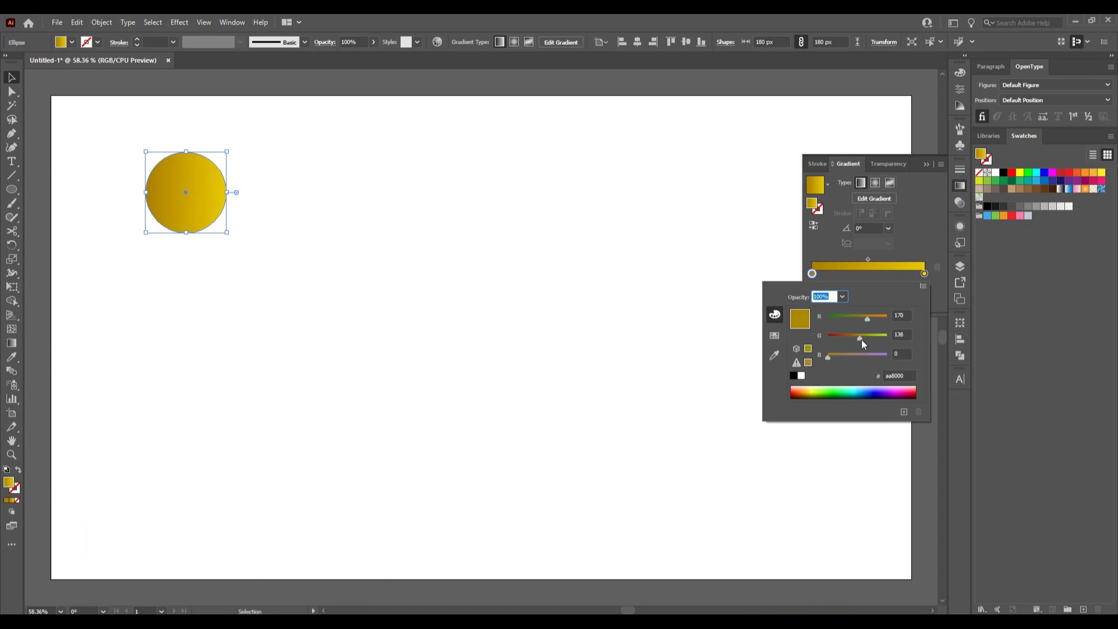
left_click_drag(860, 340, 865, 338)
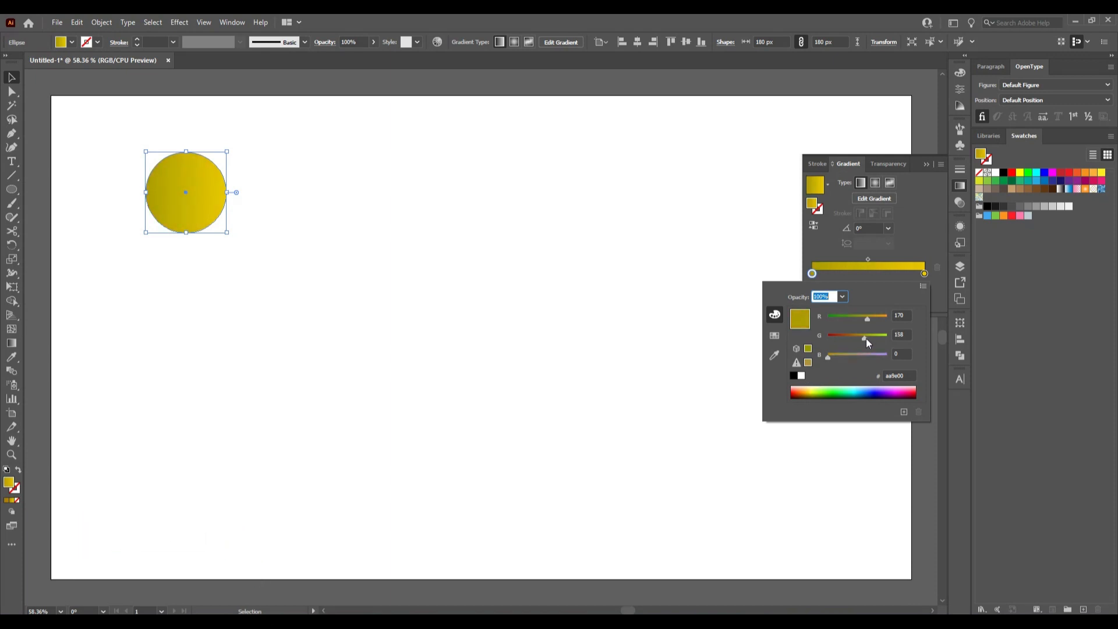
left_click_drag(865, 337, 860, 337)
left_click(809, 385)
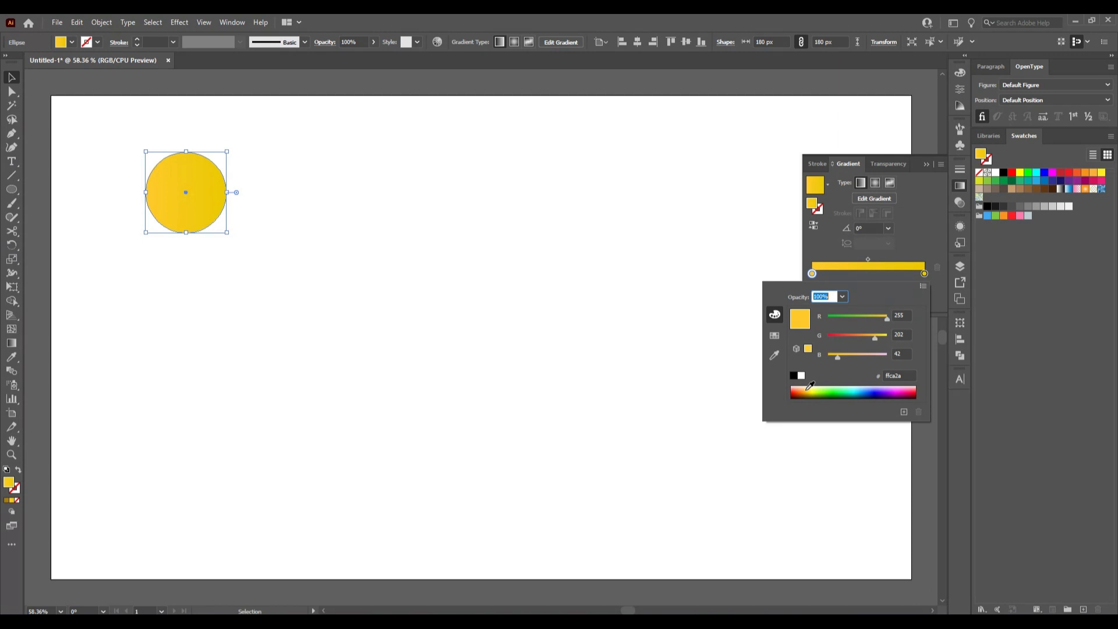
left_click(813, 386)
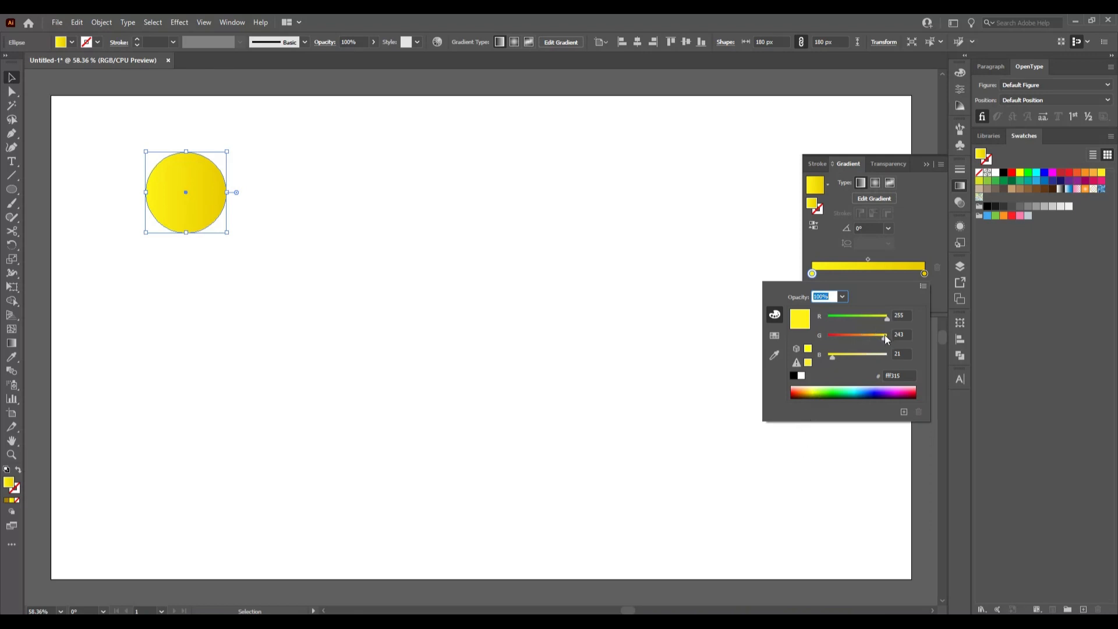
left_click_drag(886, 336, 895, 343)
left_click(640, 310)
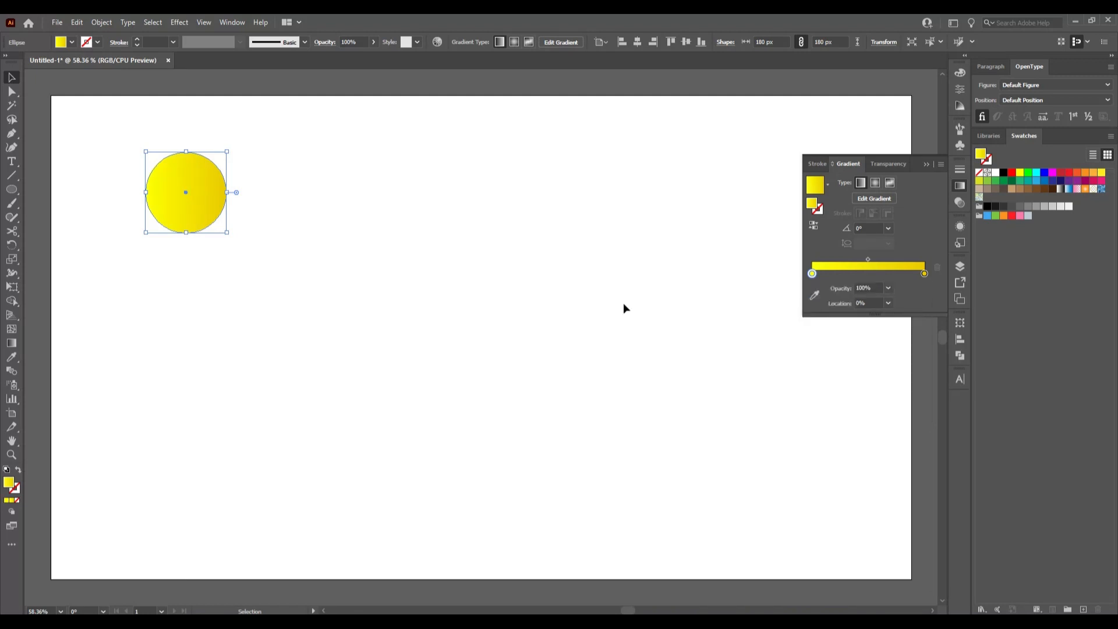
left_click(618, 307)
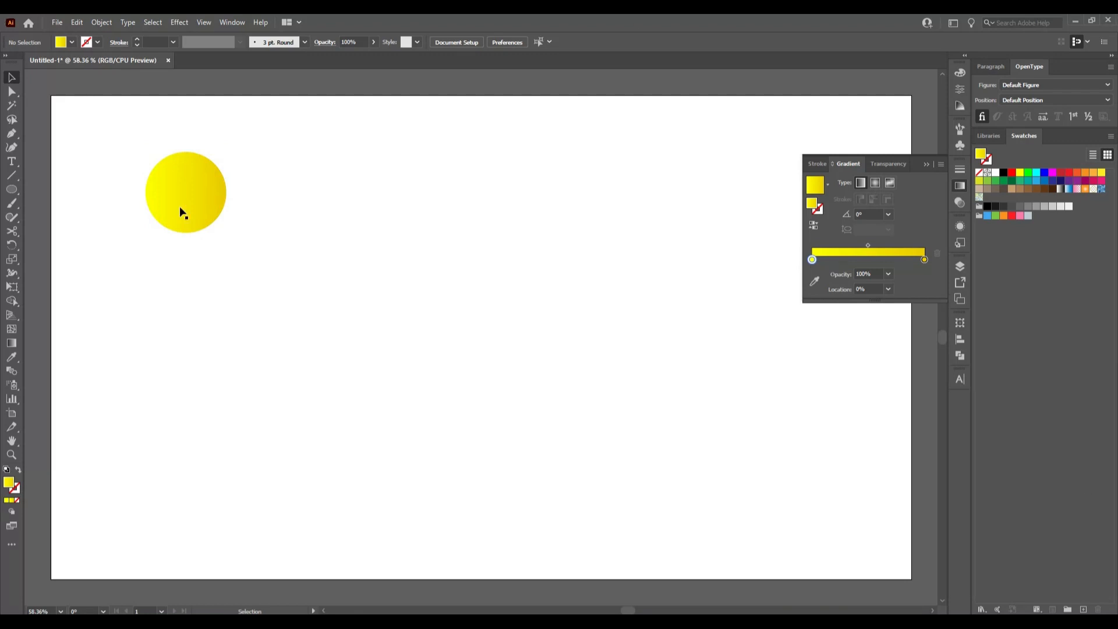
Recolour the ending stop of the circle's gradient to orange e99d00
left_click(192, 220)
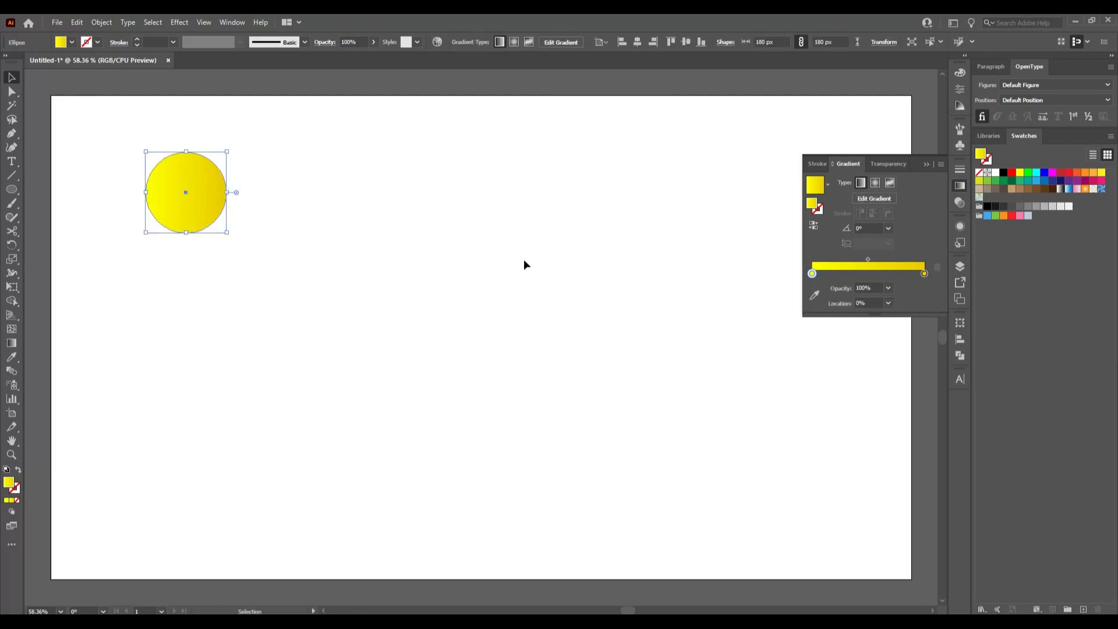
double_click(924, 274)
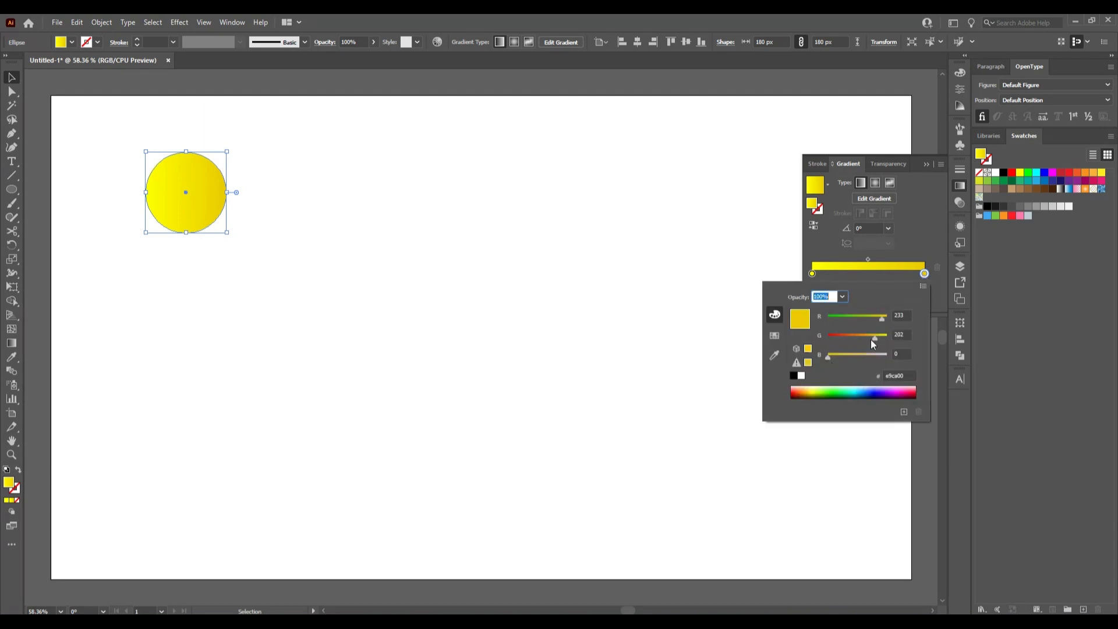
left_click_drag(872, 338, 858, 338)
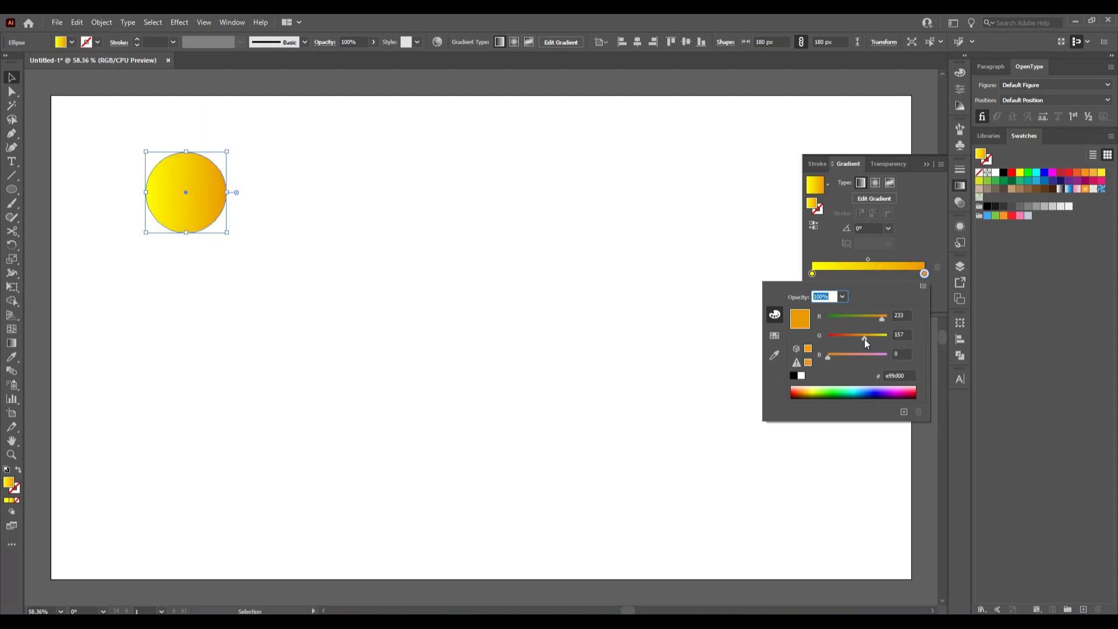
left_click(926, 168)
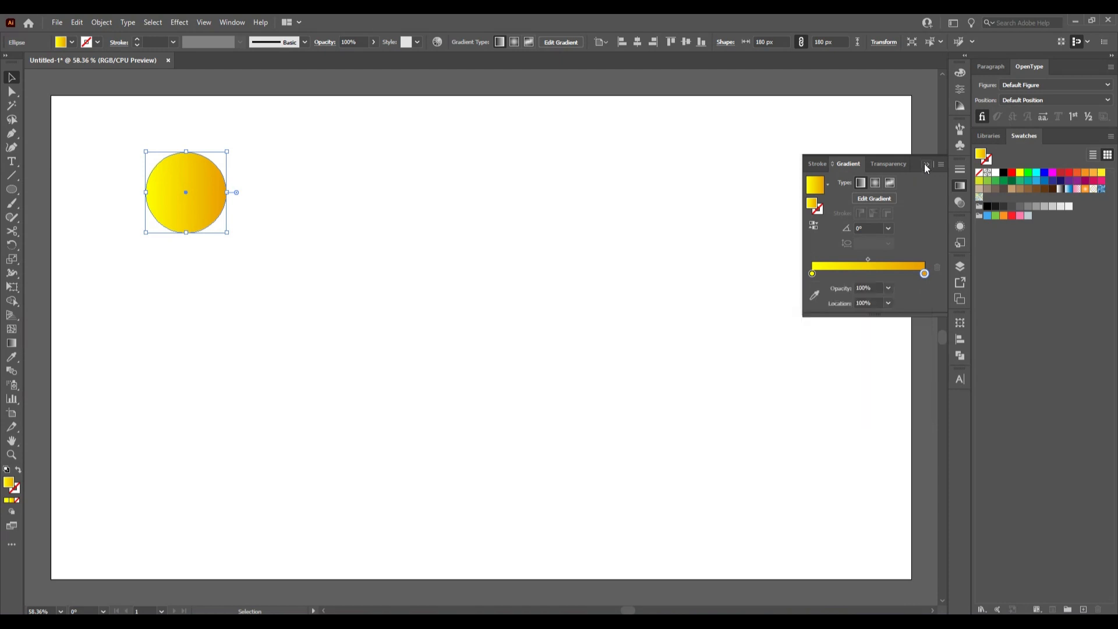
left_click(558, 206)
left_click(210, 192)
left_click(299, 309)
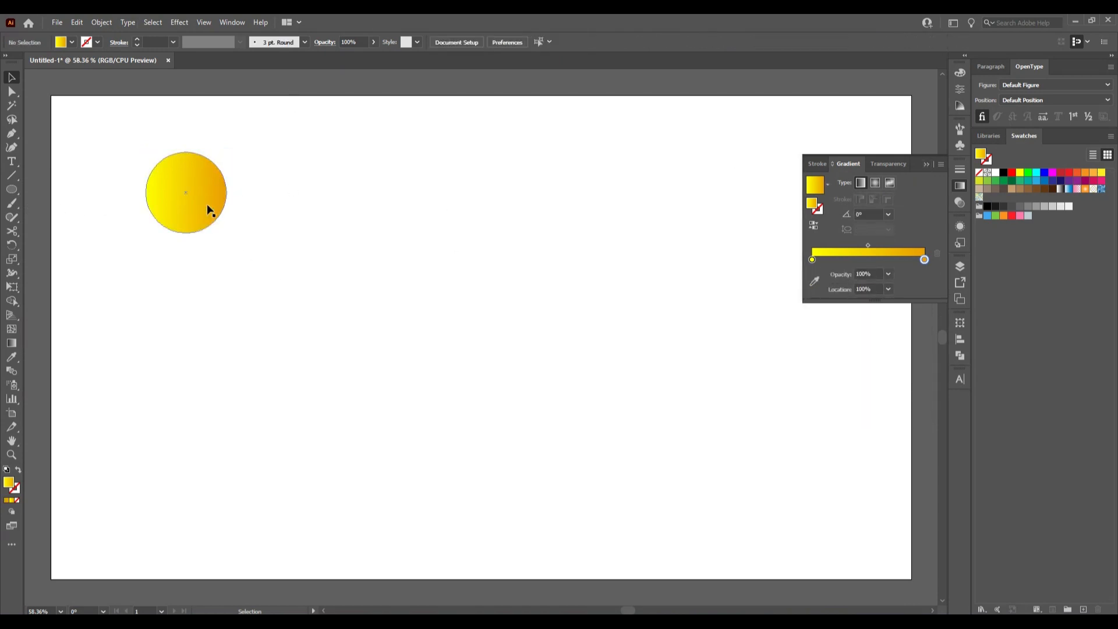
Copy the gradient circle, paste it in place, and move the copy horizontally toward the artboard's right side
left_click(207, 211)
left_click(77, 22)
left_click(99, 79)
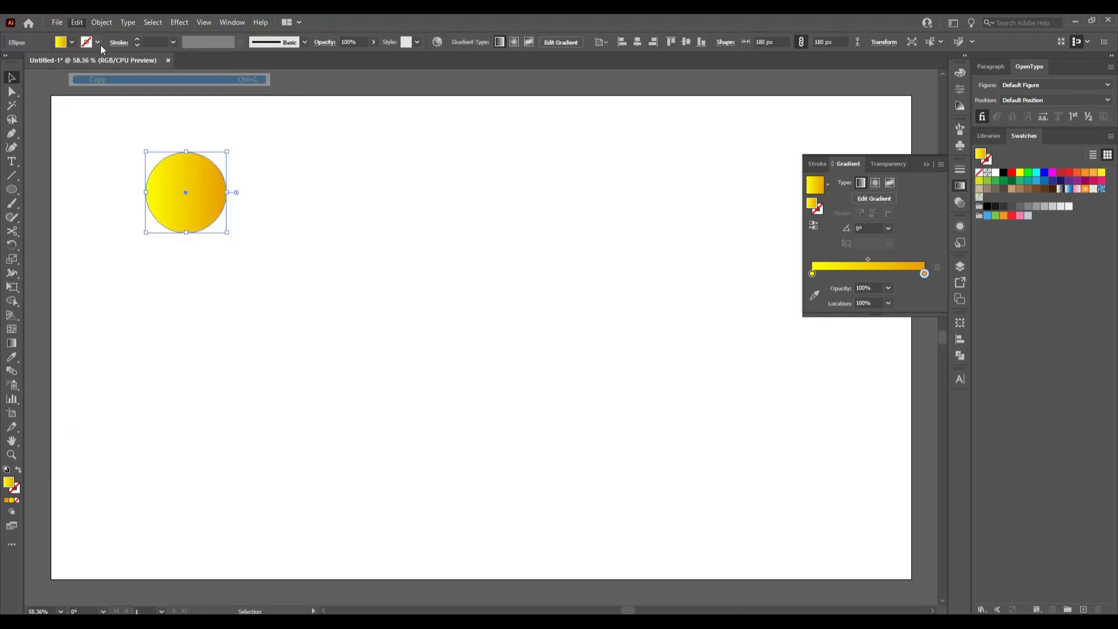
left_click(79, 22)
left_click(159, 130)
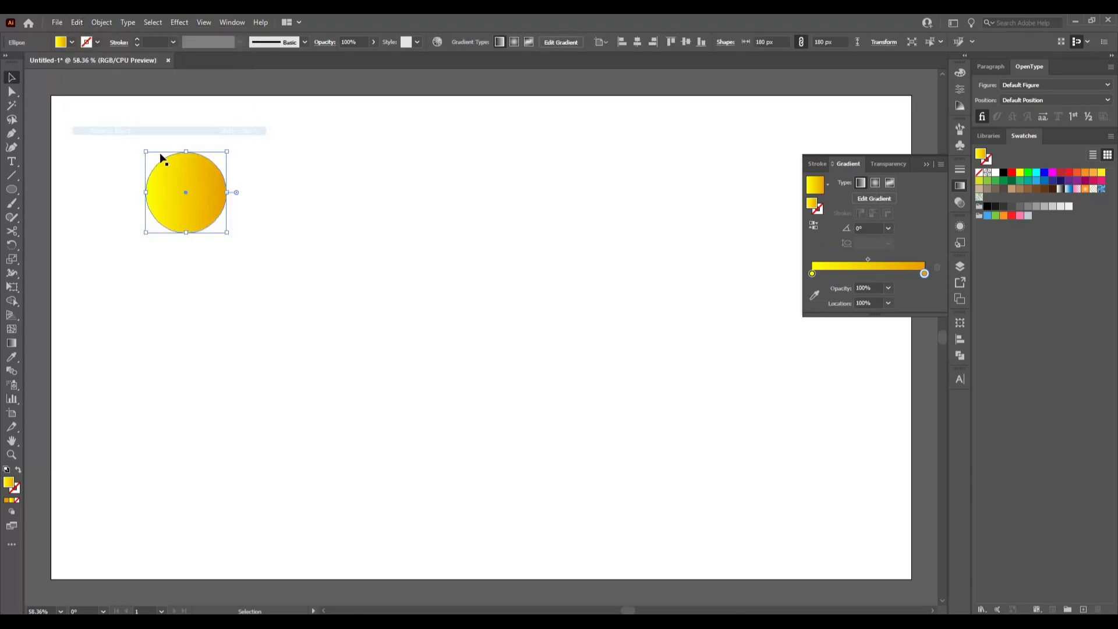
left_click_drag(187, 217, 653, 221)
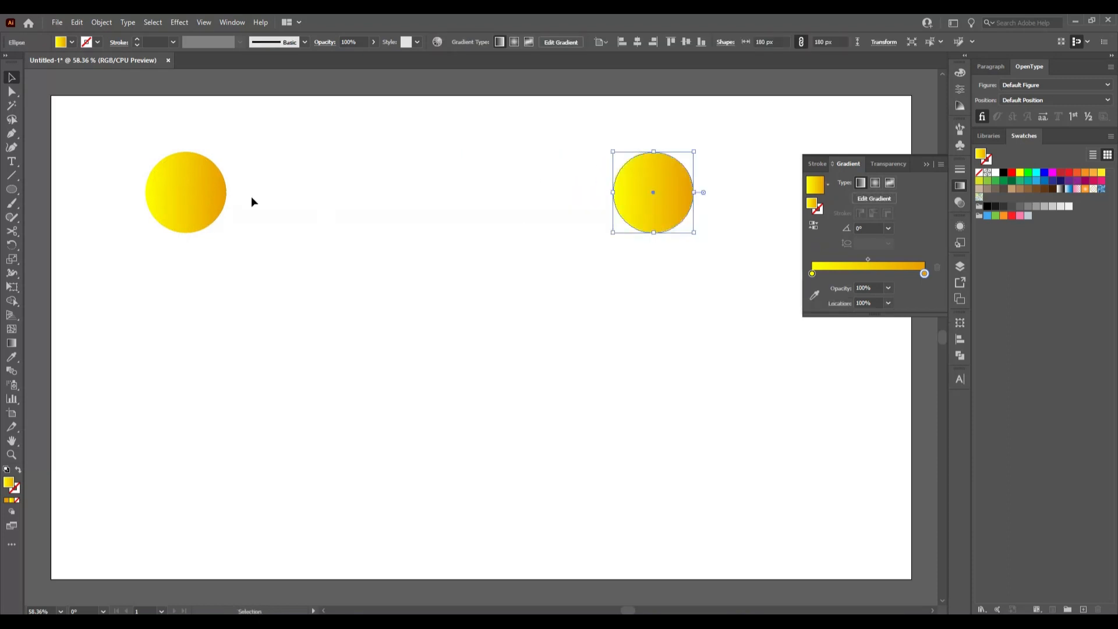
Select both gradient circles and make a blend between them
left_click(205, 188, "shift")
left_click(924, 164)
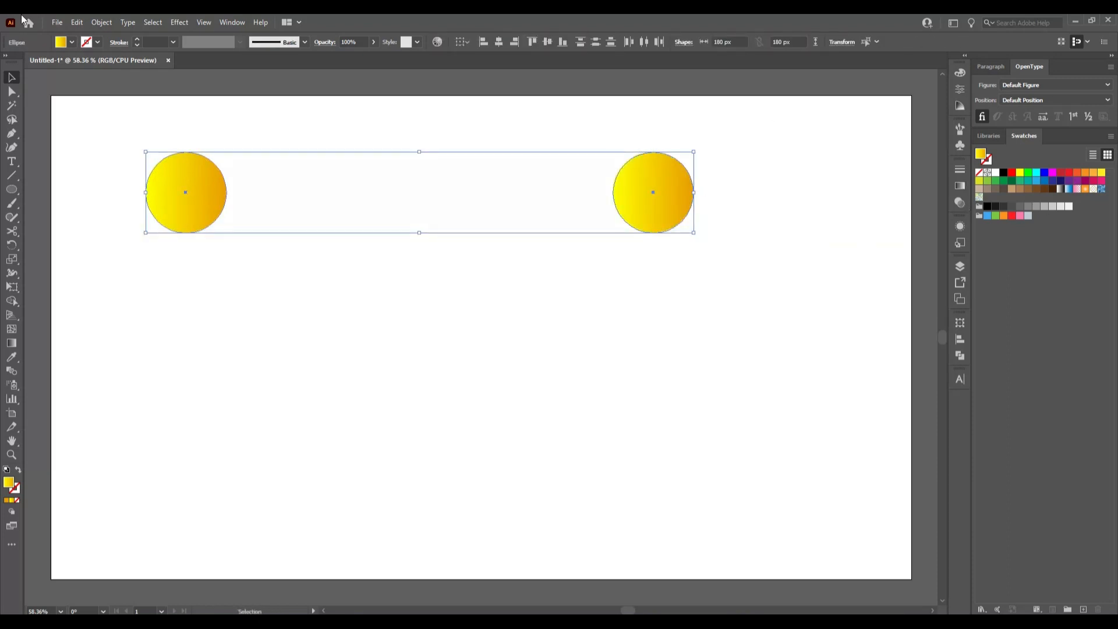
left_click(101, 22)
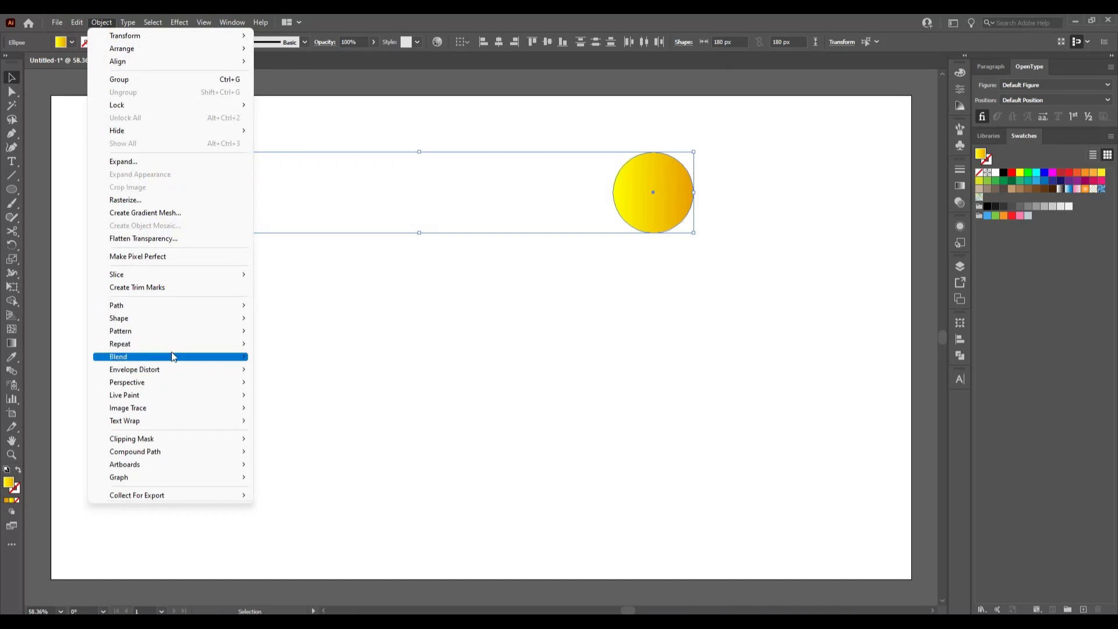
mouse_move(173, 356)
left_click(290, 356)
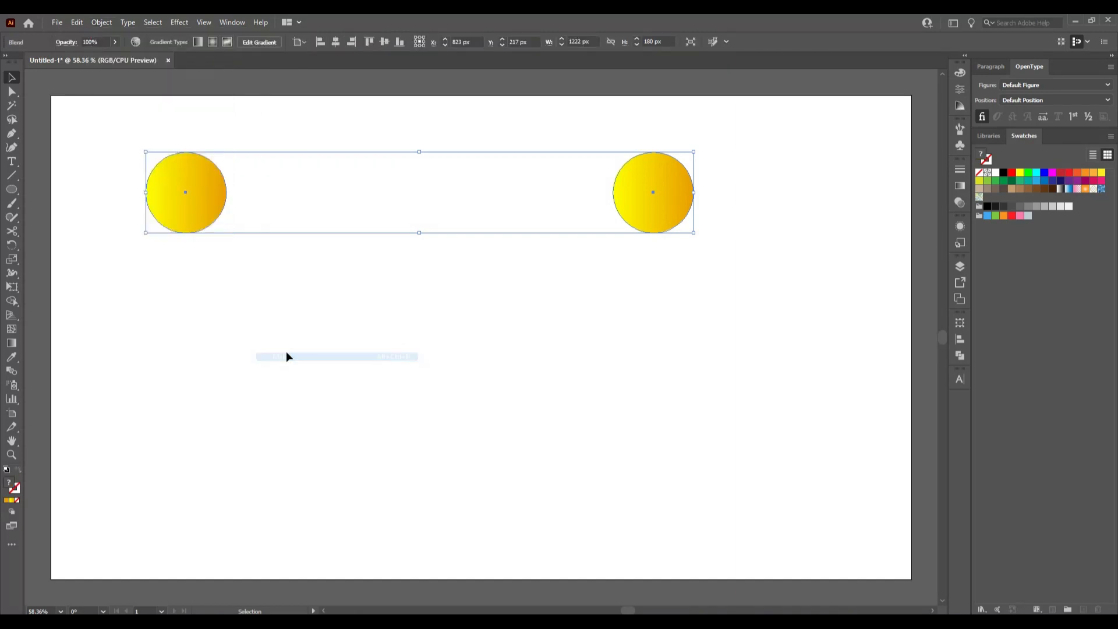
Set the blend's spacing to Specified Steps with a value of 1000
left_click(104, 23)
mouse_move(169, 357)
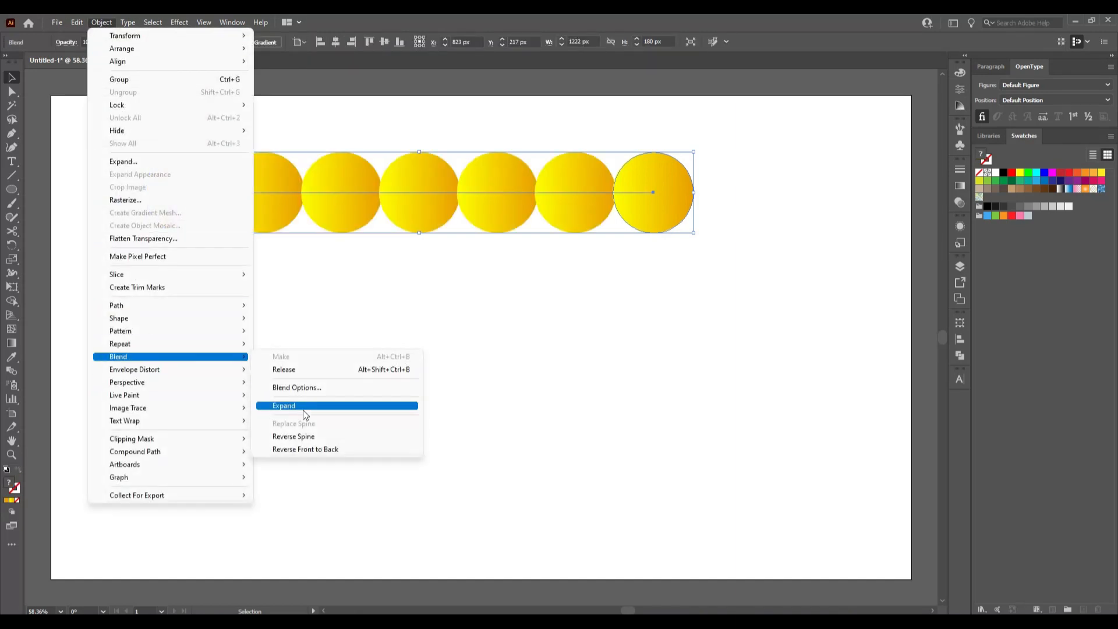
left_click(327, 388)
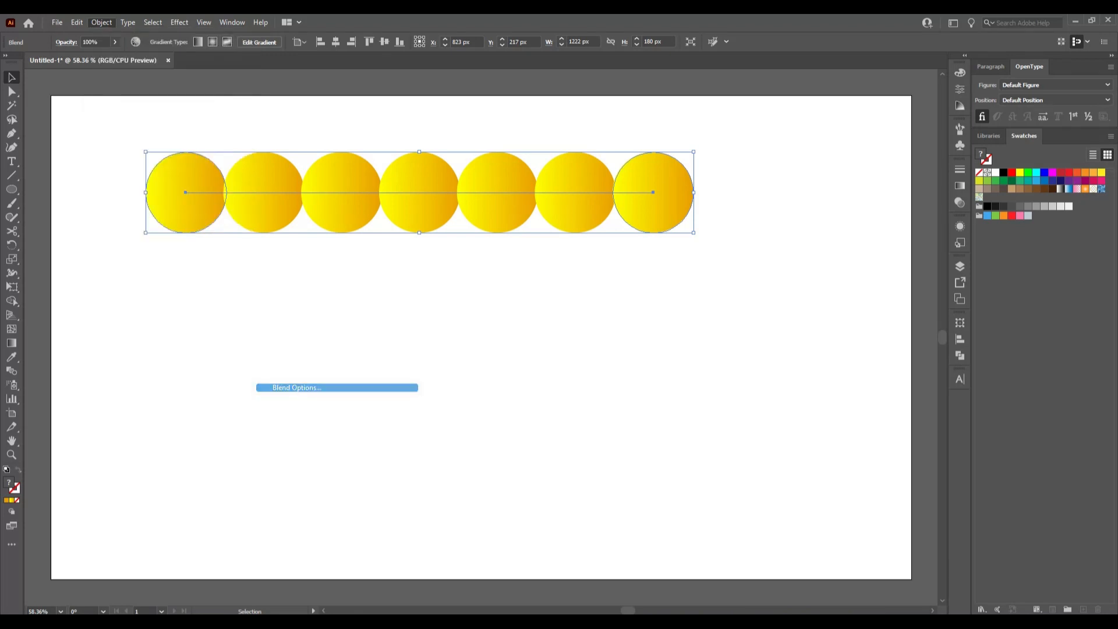
left_click(198, 509)
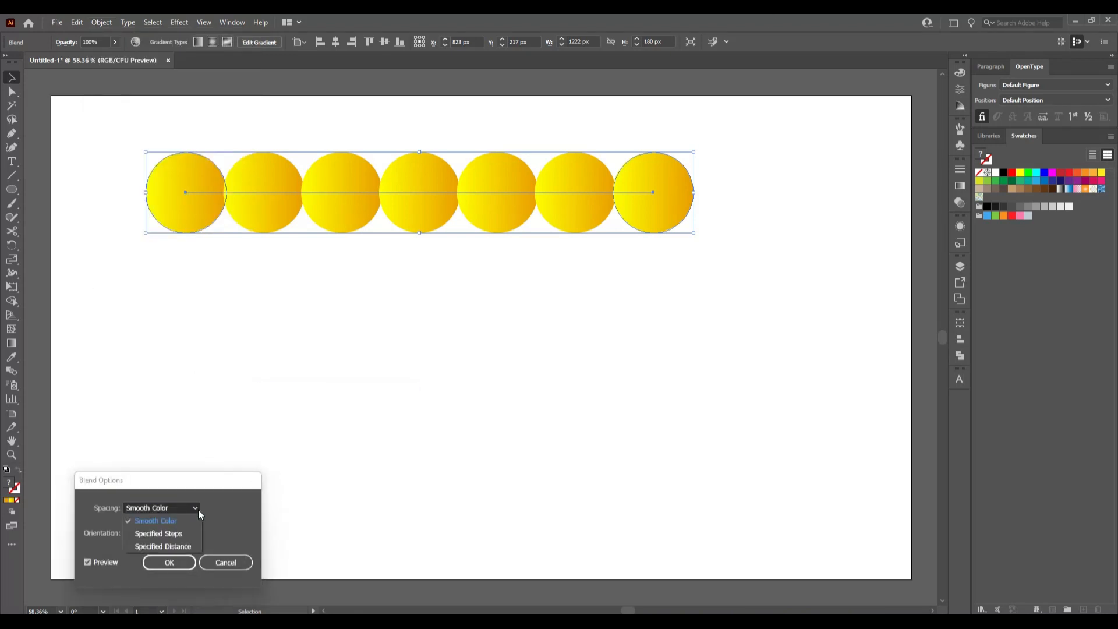
left_click(189, 532)
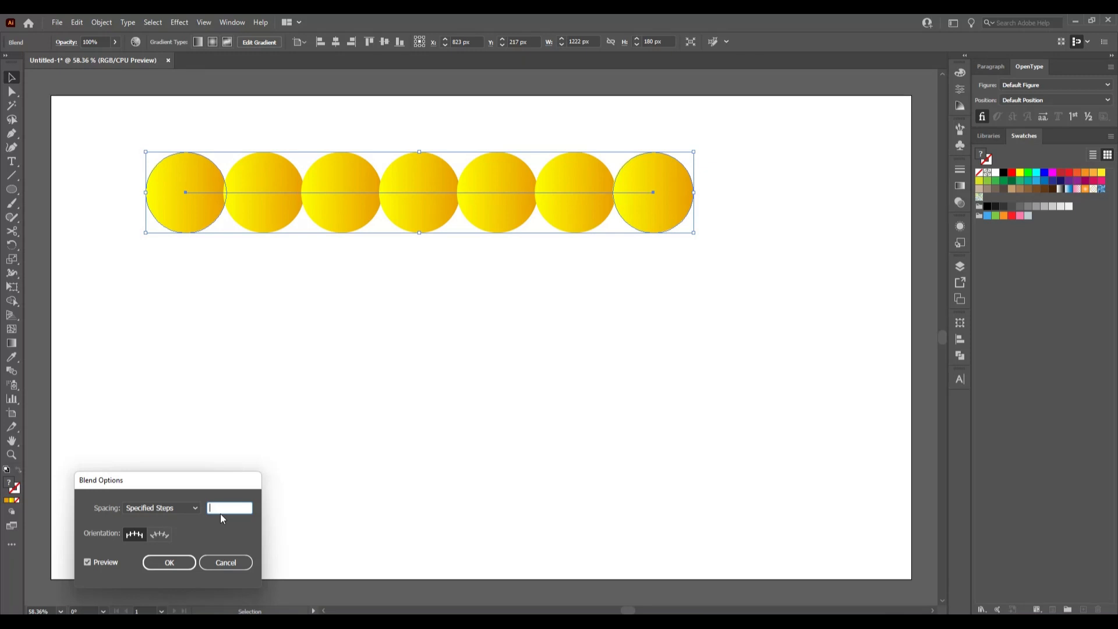
type("1000")
left_click(183, 566)
left_click(506, 328)
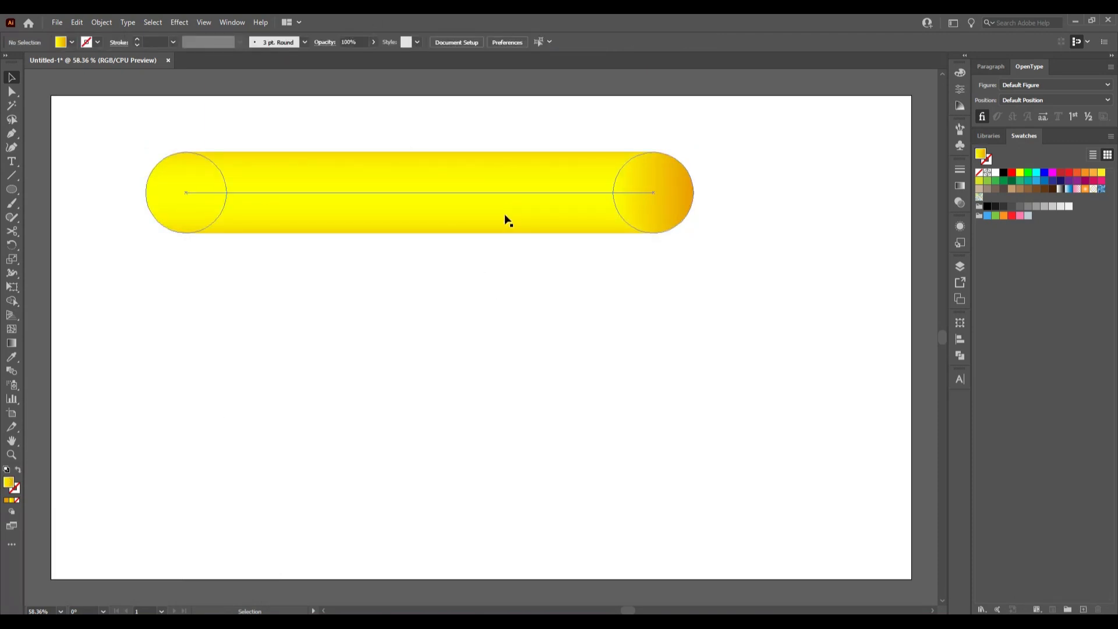
Move the blended yellow bar off the artboard, just above its upper-left edge
scroll(505, 220, "down", 1)
scroll(504, 227, "up", 2)
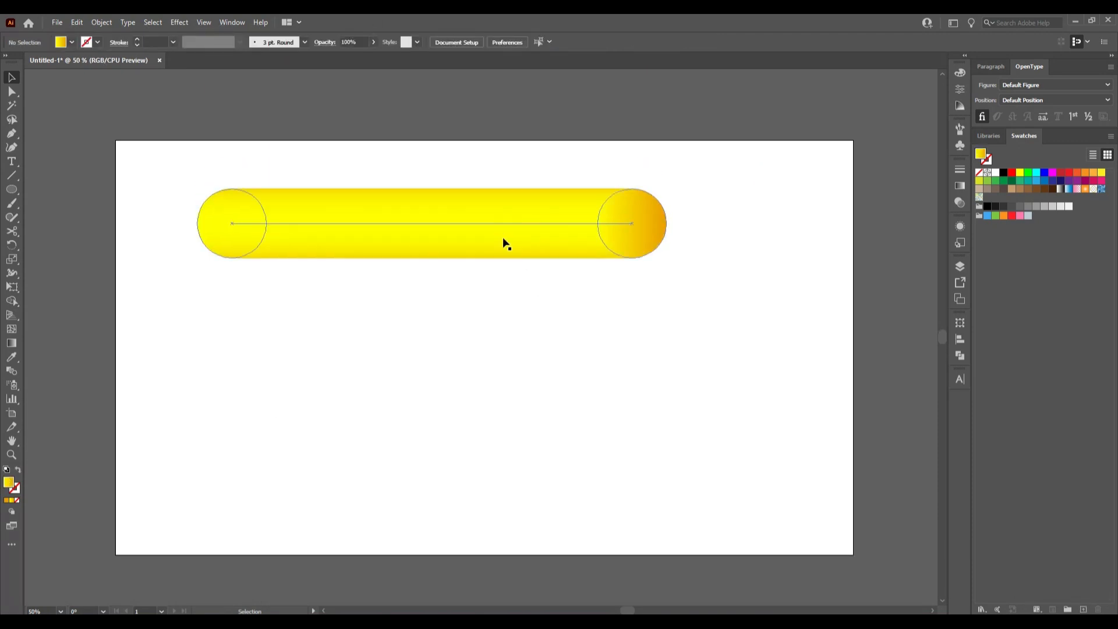
left_click_drag(504, 230, 325, 118)
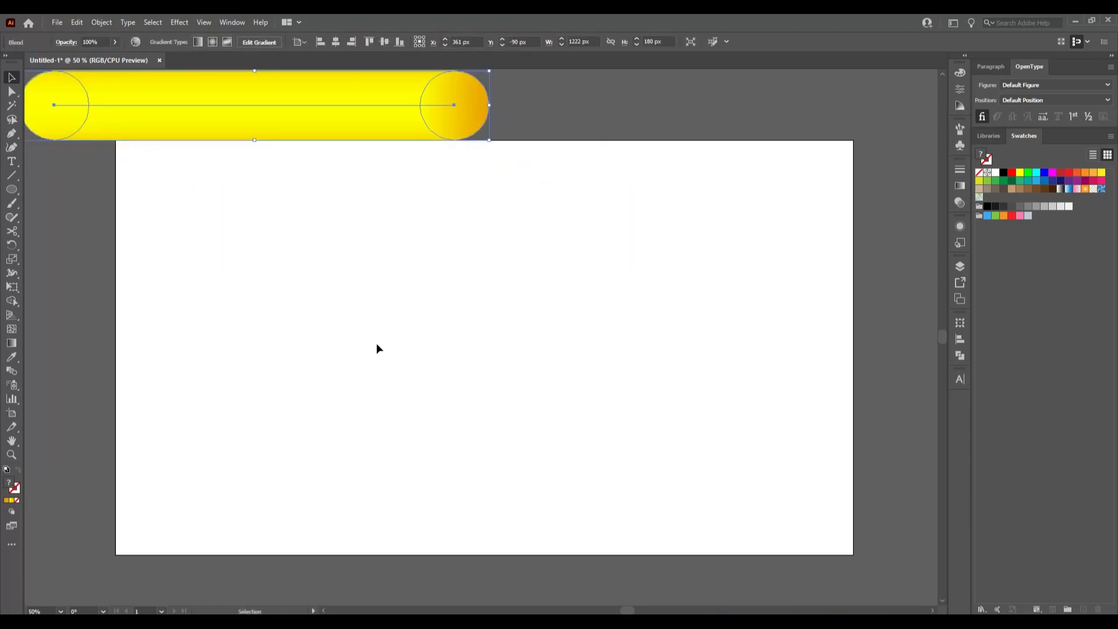
left_click(376, 344)
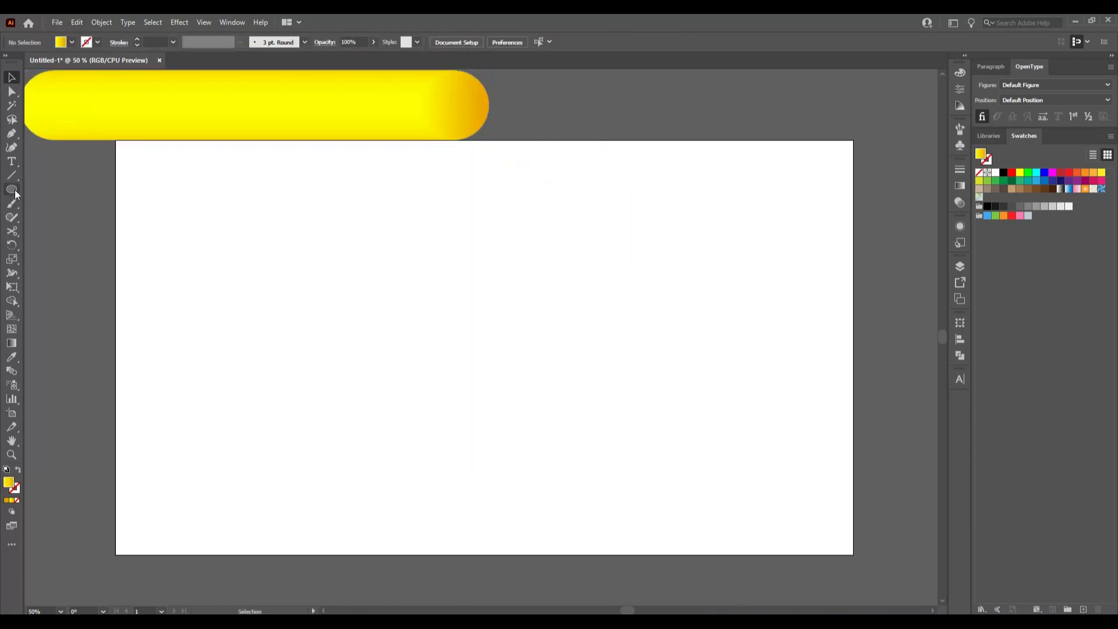
Draw a circle about 824 px in diameter centred on the artboard, with no fill and a black 1 pt stroke
left_click_drag(16, 189, 67, 218)
left_click(71, 42)
left_click(7, 62)
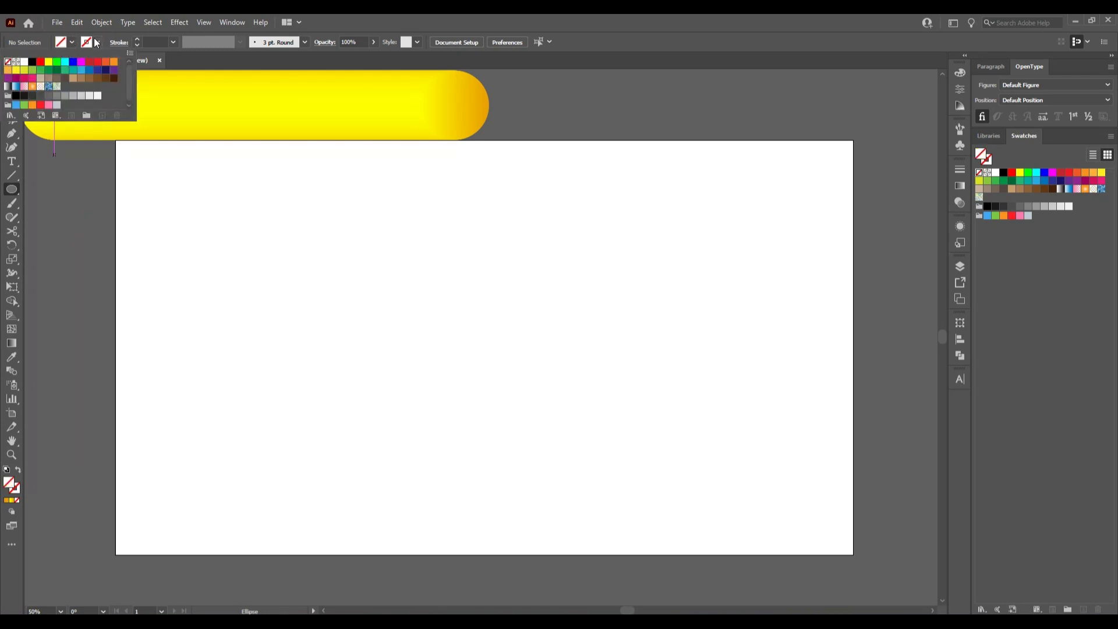
left_click(98, 42)
left_click(32, 62)
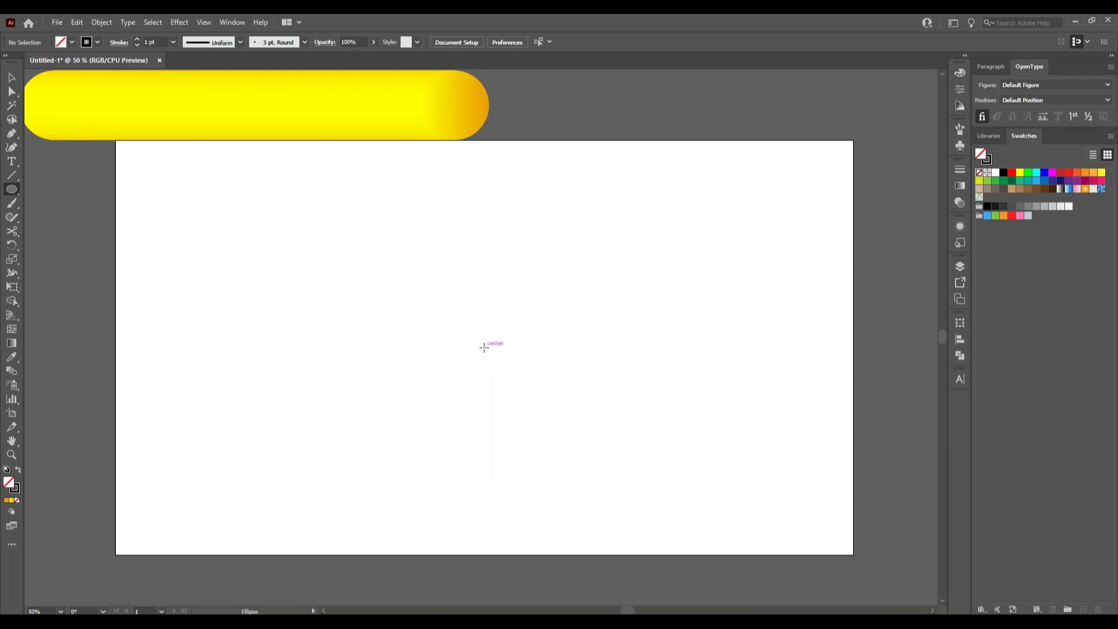
left_click_drag(484, 348, 605, 505)
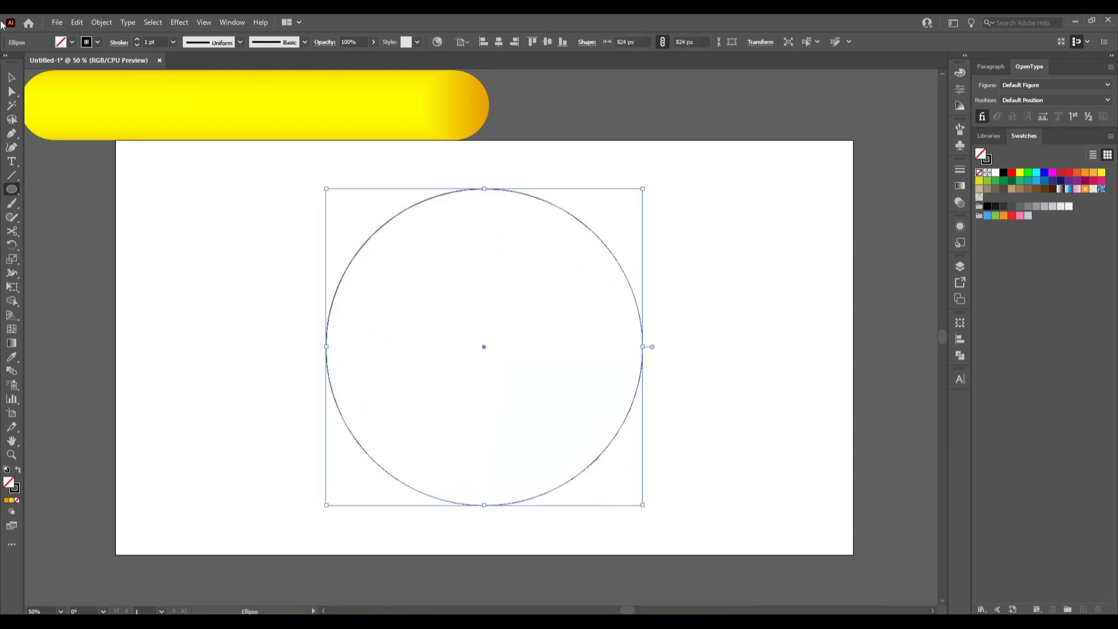
key("v")
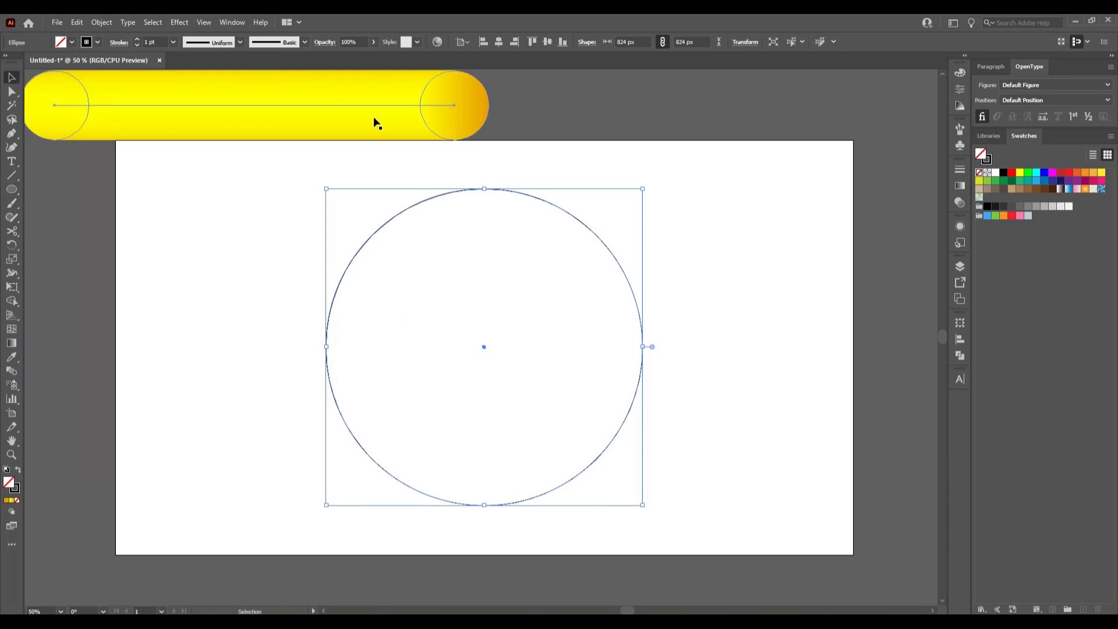
Cut the large circle's path just left of its top at about X 953.25 px, Y 127.55 px using the Scissors tool
left_click(374, 119, "shift")
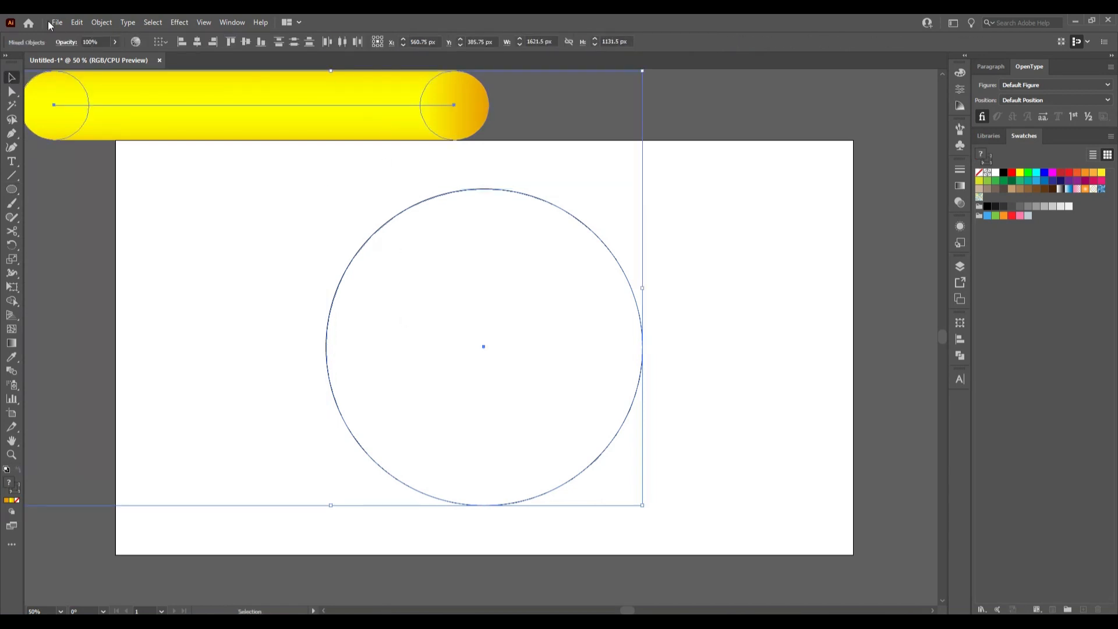
left_click(805, 391)
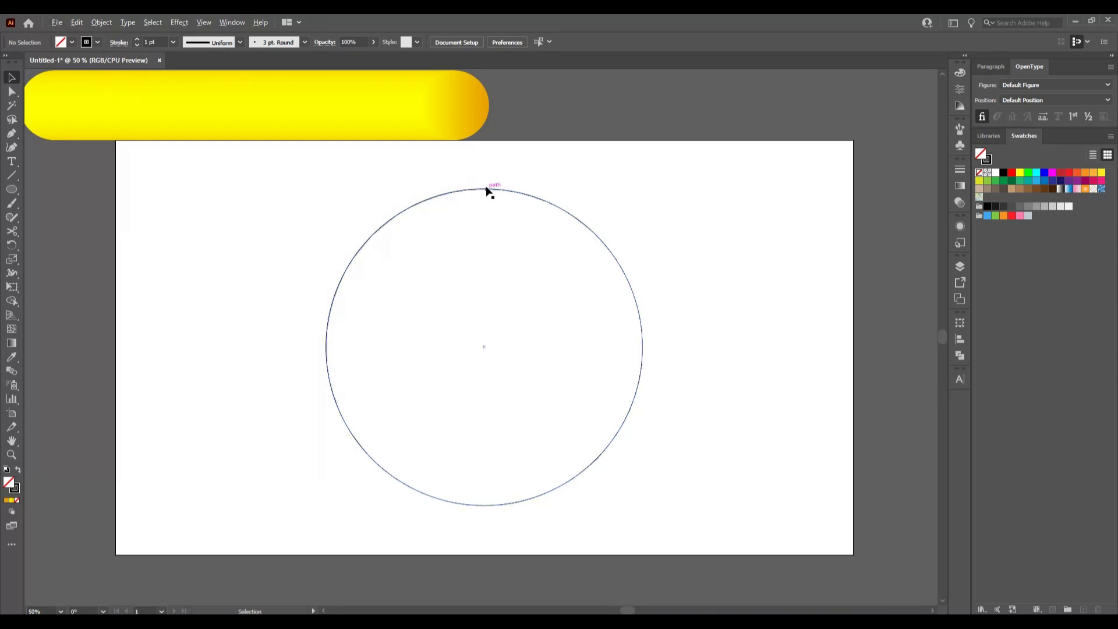
scroll(488, 188, "up", 3)
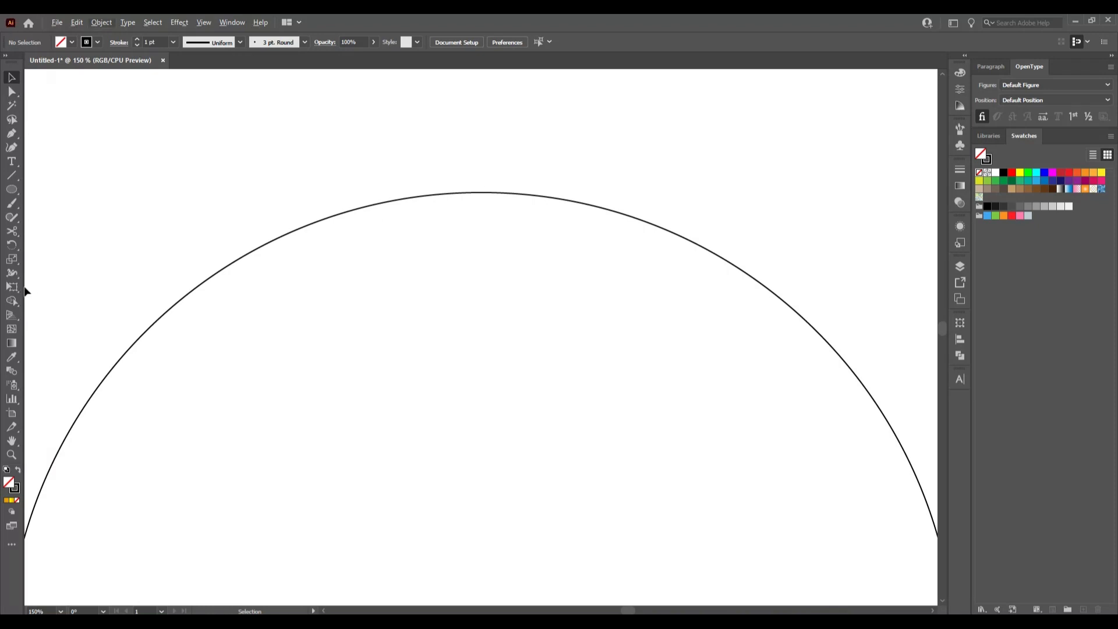
left_click(12, 231)
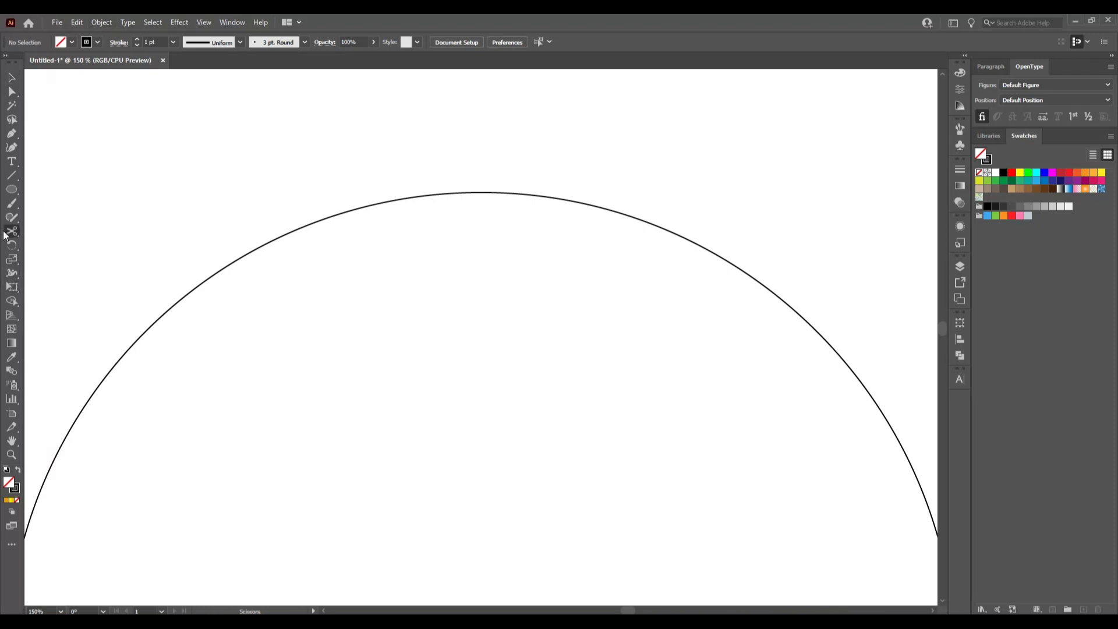
left_click(478, 192)
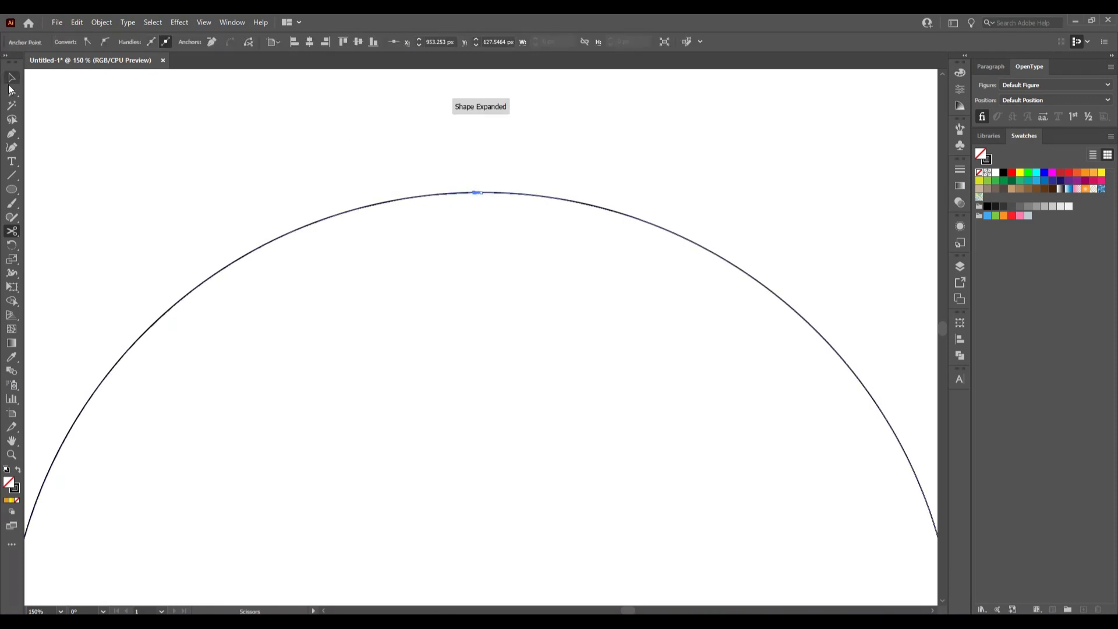
left_click(11, 81)
left_click(399, 298)
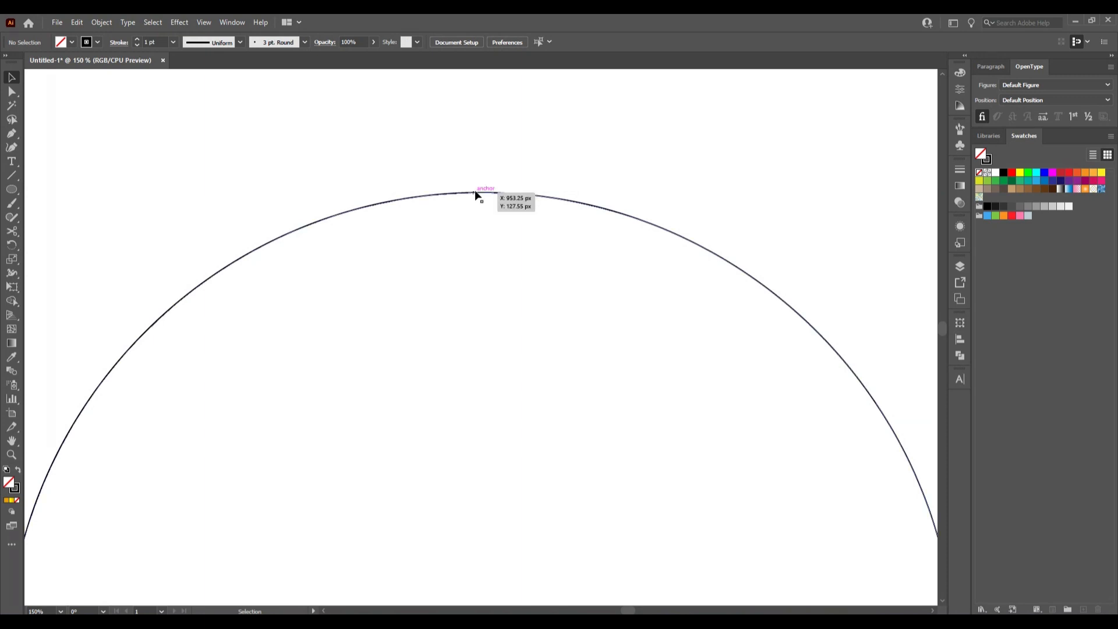
Try to isolate the short path segment between the two anchor points at the top of the large circle
left_click(12, 92)
left_click_drag(393, 151, 528, 226)
scroll(481, 201, "up", 3)
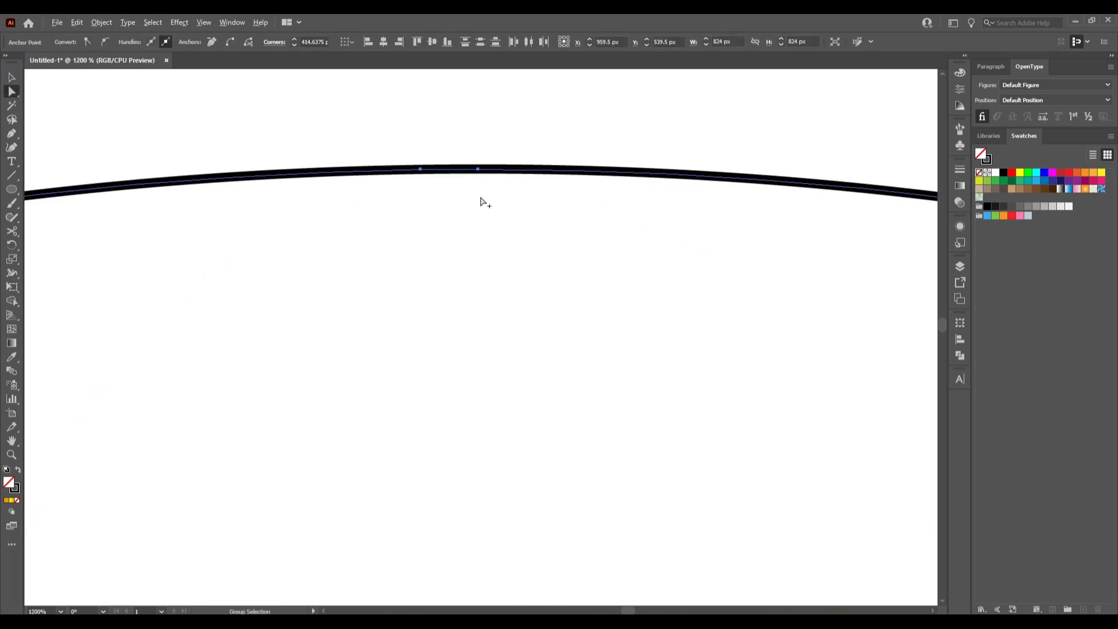
left_click(473, 227)
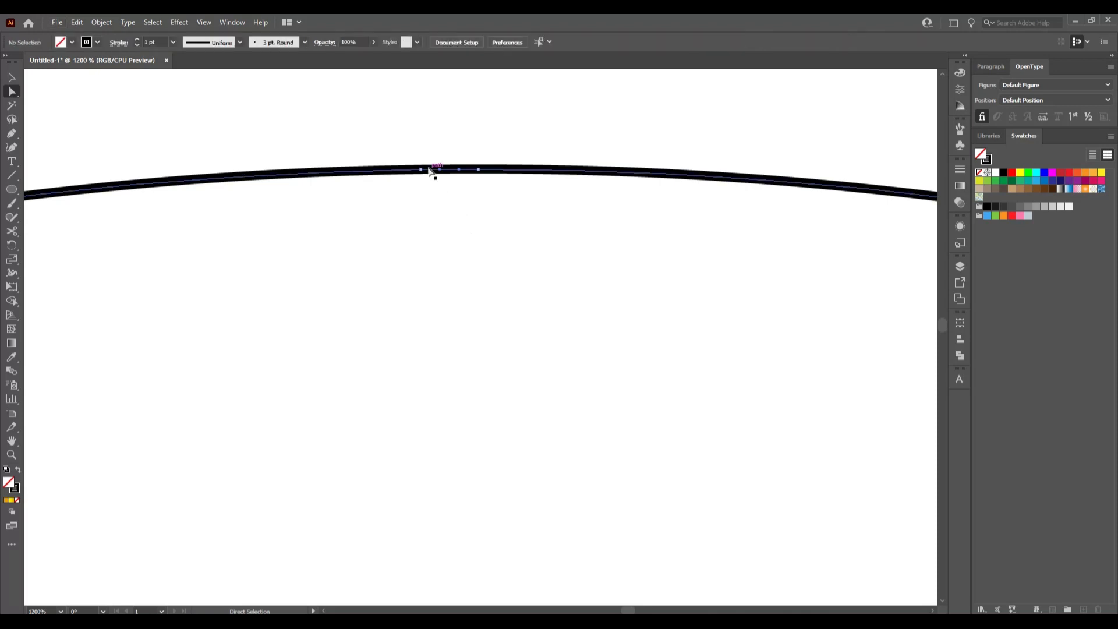
left_click(431, 169)
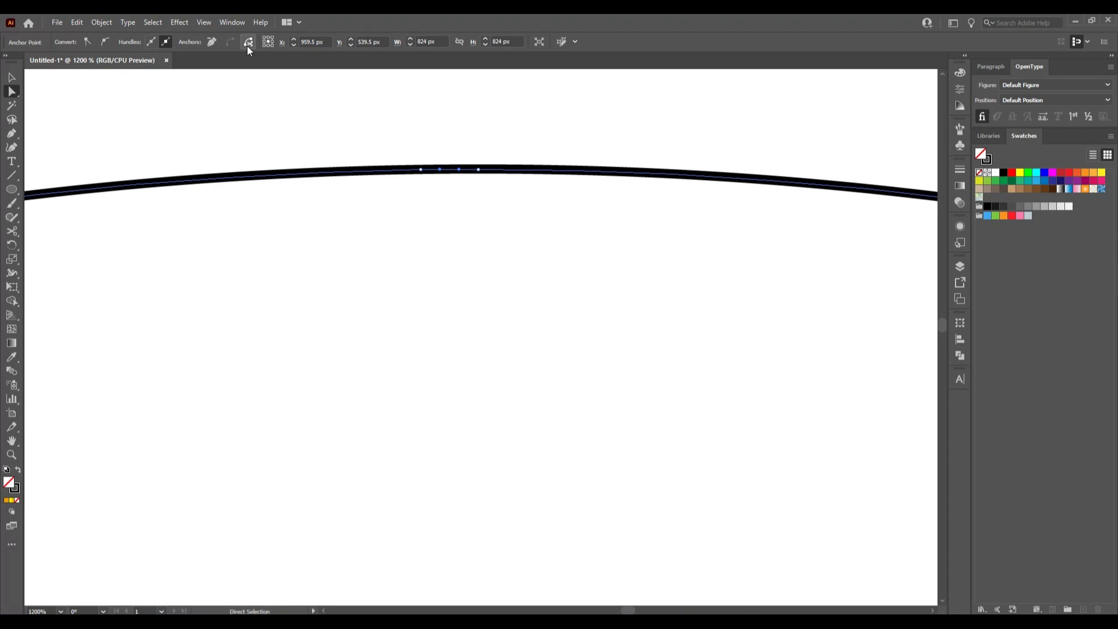
left_click(481, 229)
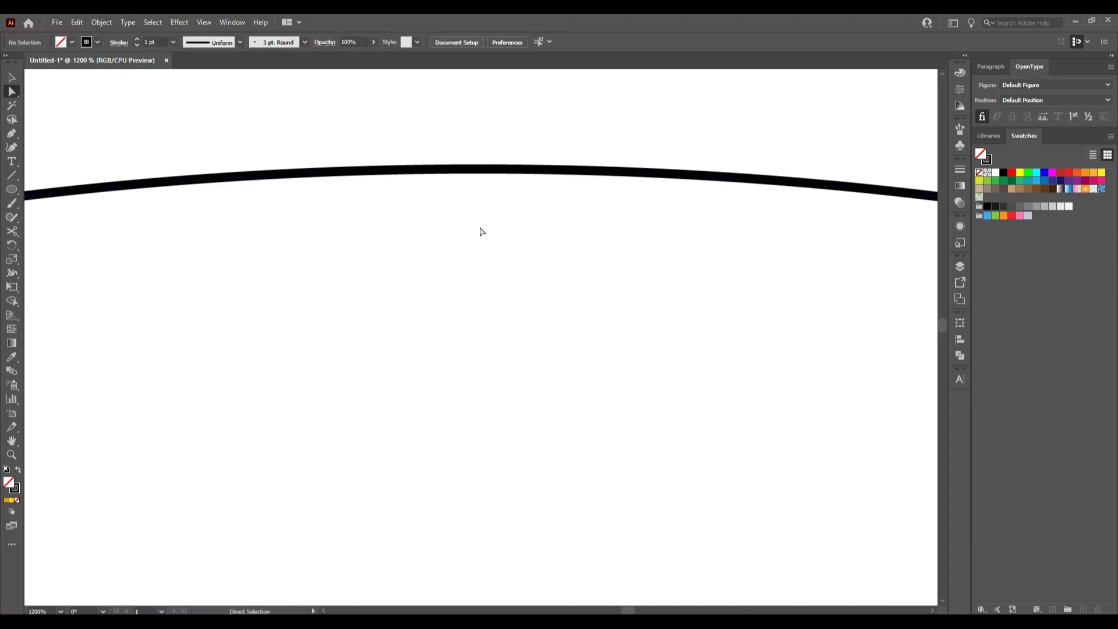
left_click(441, 173)
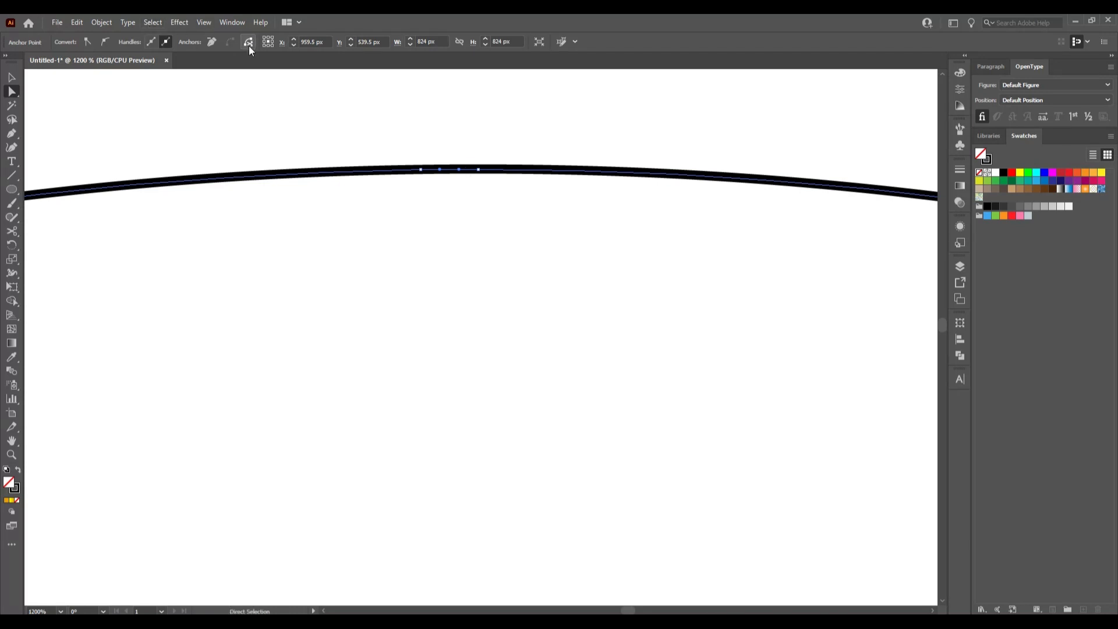
left_click(478, 296)
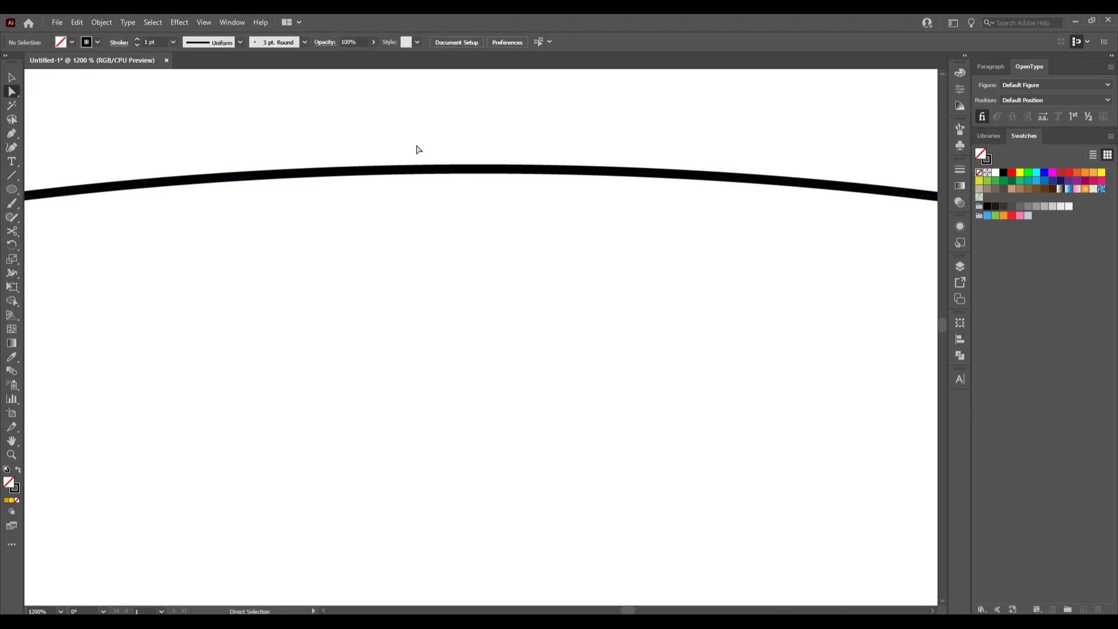
Cut the large circle's path at its topmost anchor point, at X 959.5 px, Y 127.5 px
left_click_drag(417, 146, 508, 230)
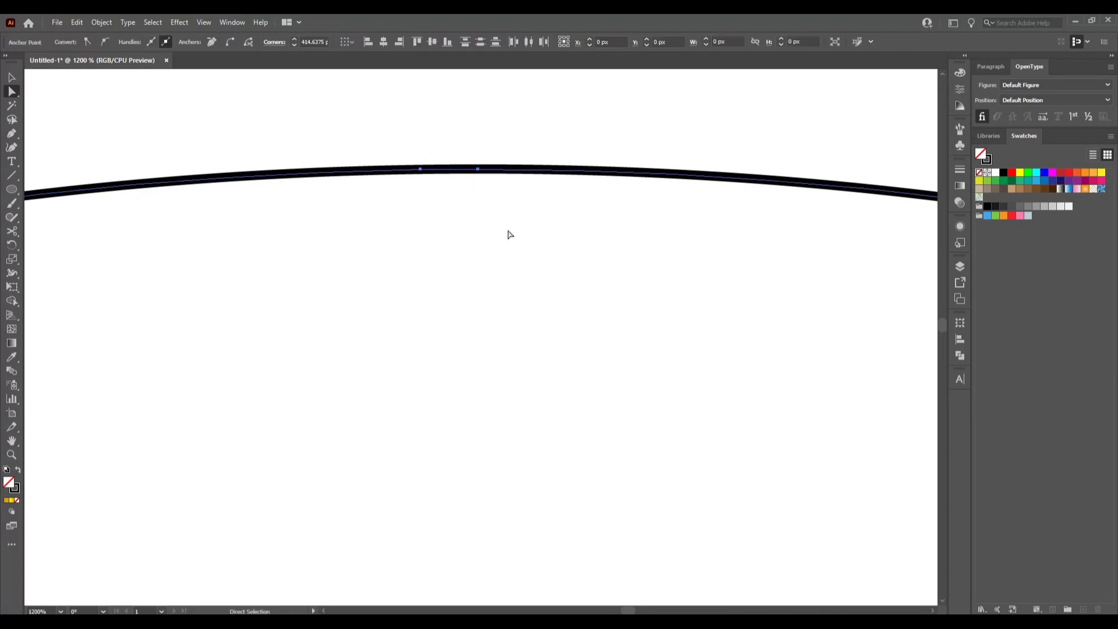
left_click(479, 169)
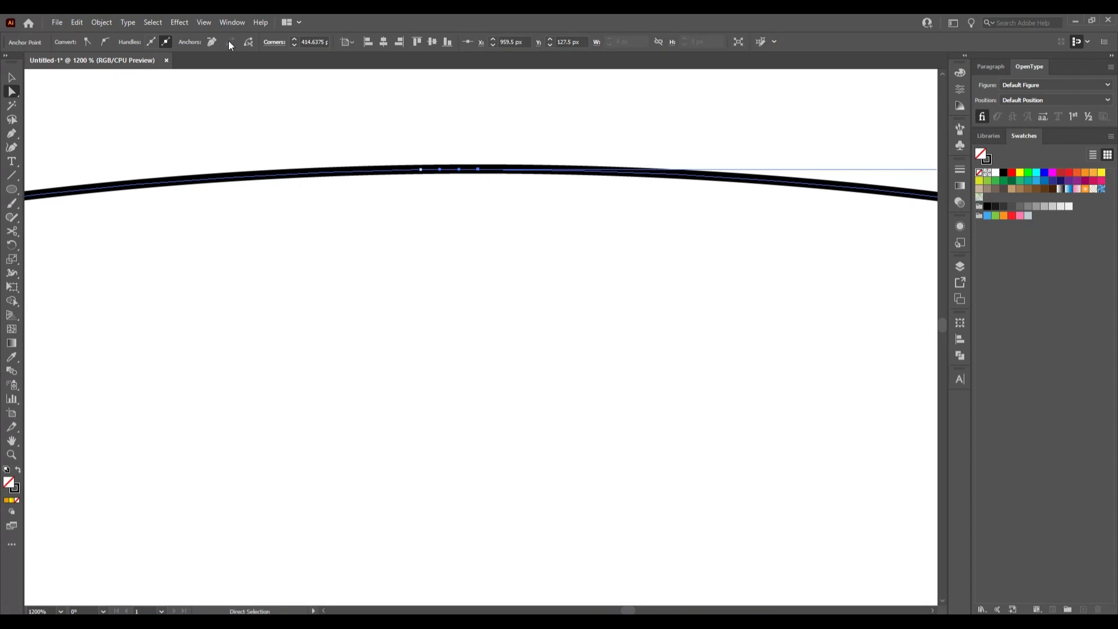
left_click(248, 42)
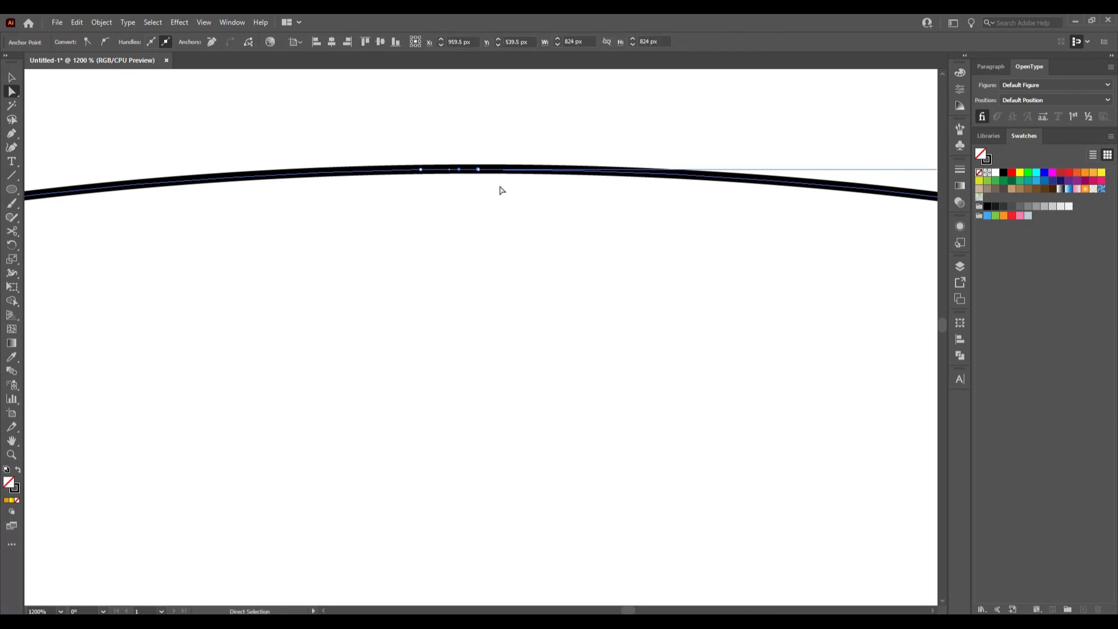
left_click(477, 170)
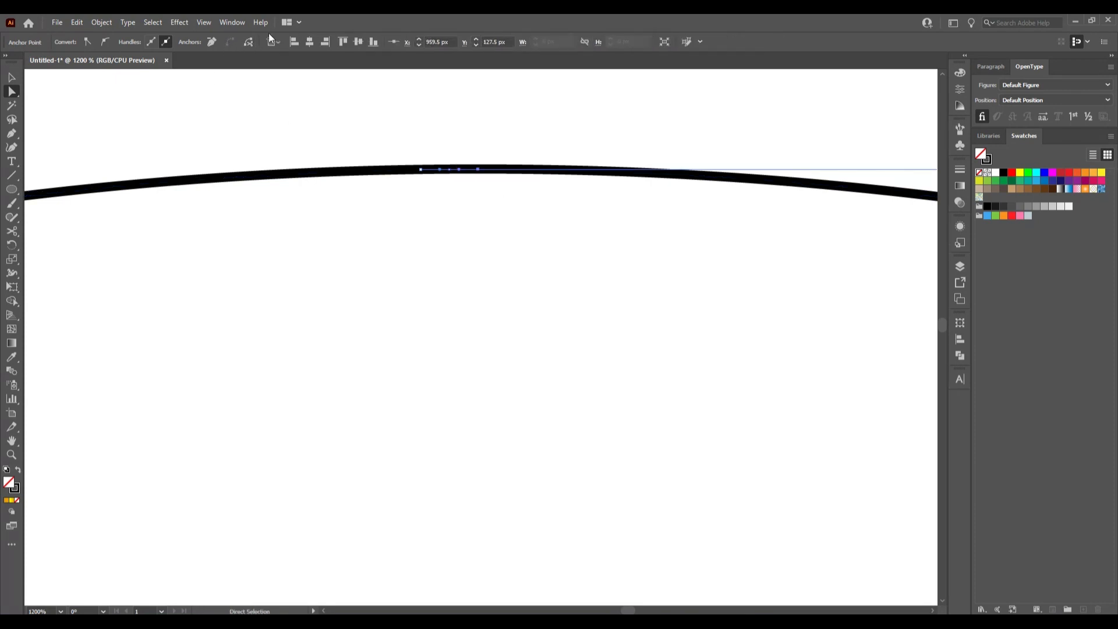
left_click(253, 40)
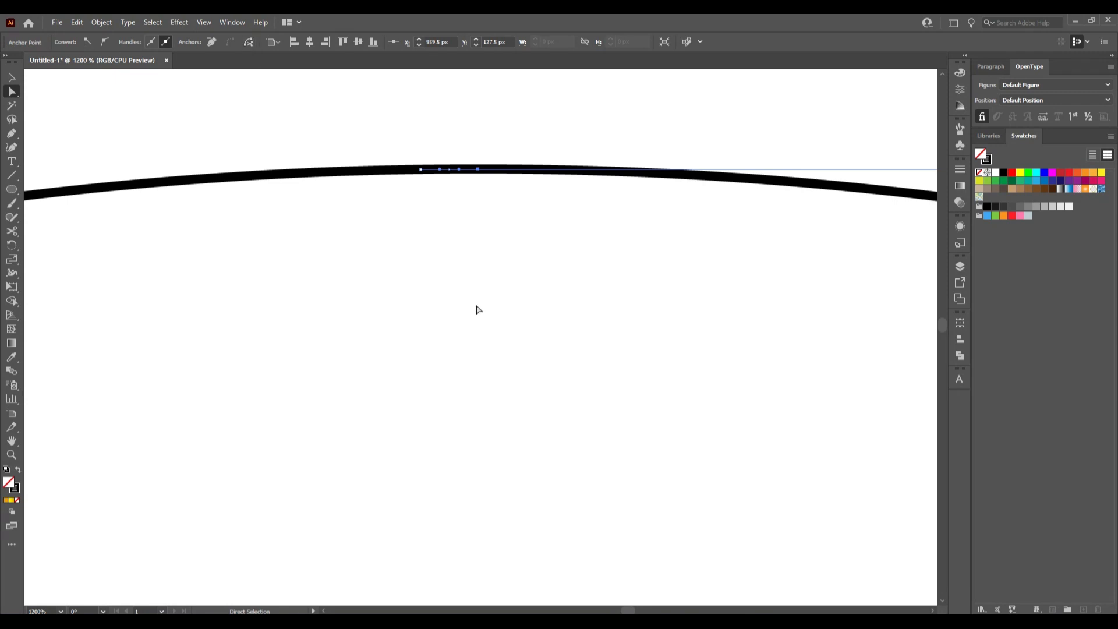
Delete the short separated segment between the two cuts at the top of the large circle
left_click(473, 253)
left_click(443, 170)
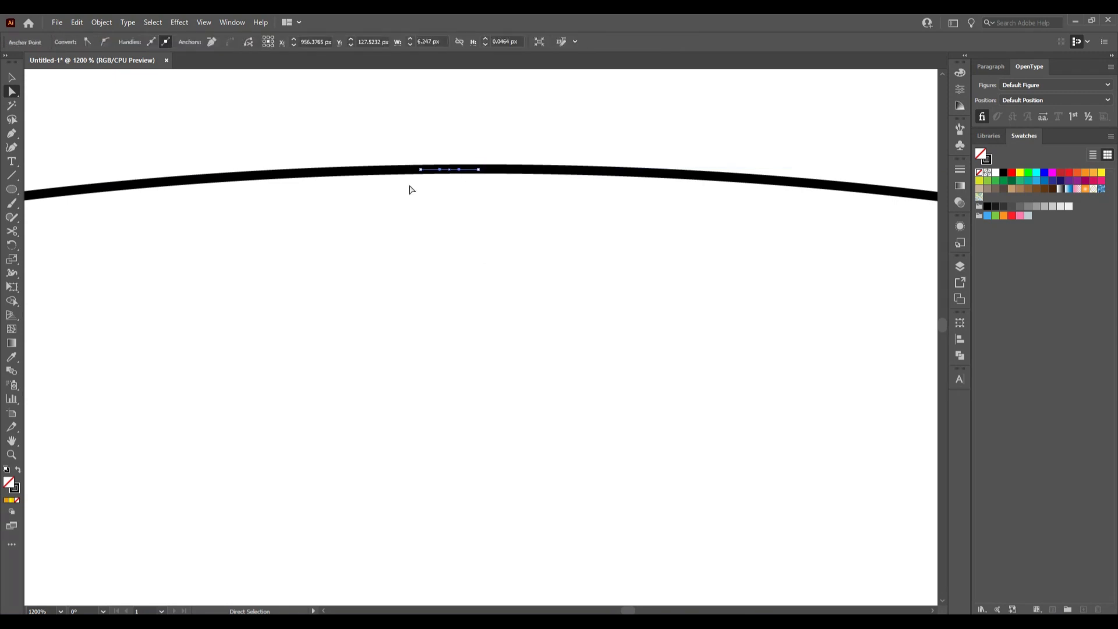
key("Delete")
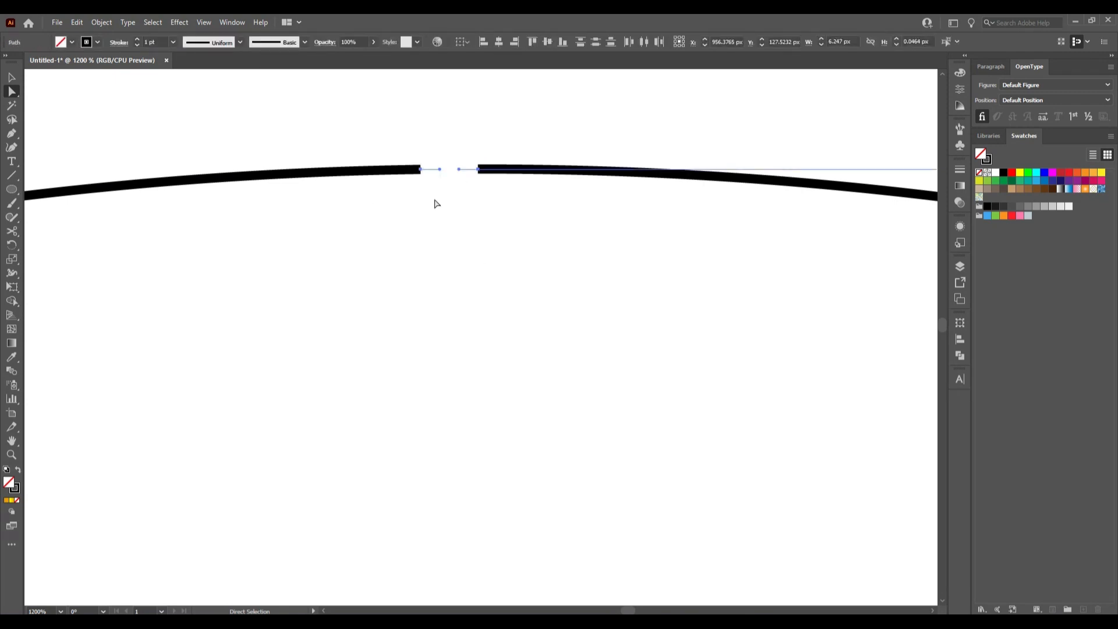
Try to bring the loose end points together across the gap at the top of the circle
left_click(434, 204)
left_click_drag(431, 144, 469, 204)
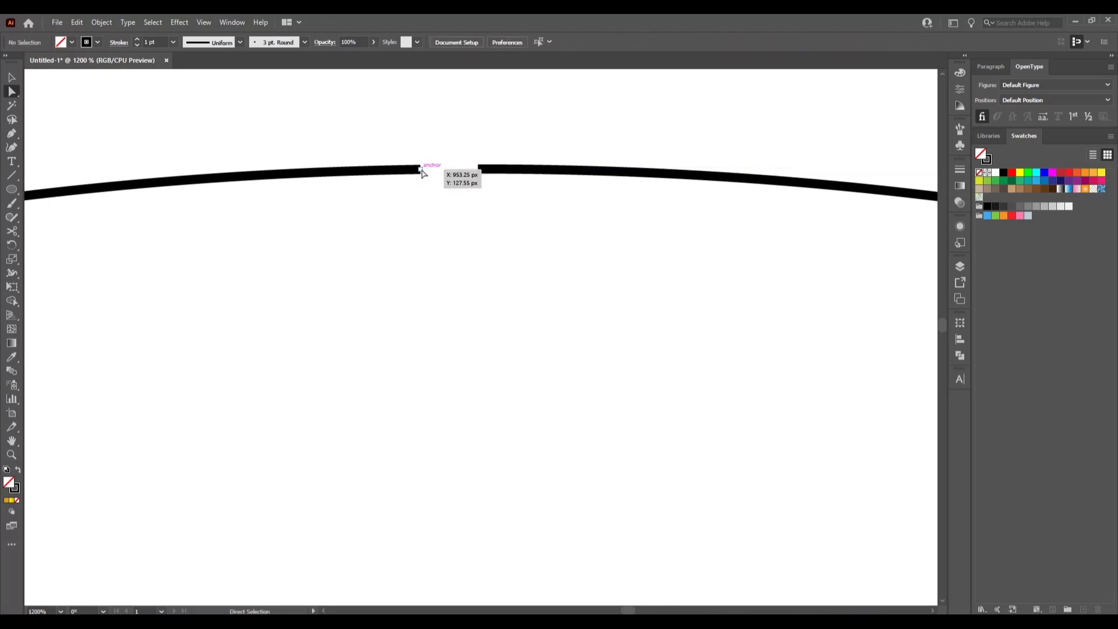
left_click_drag(419, 171, 480, 175)
left_click(452, 211)
left_click_drag(477, 175, 445, 186)
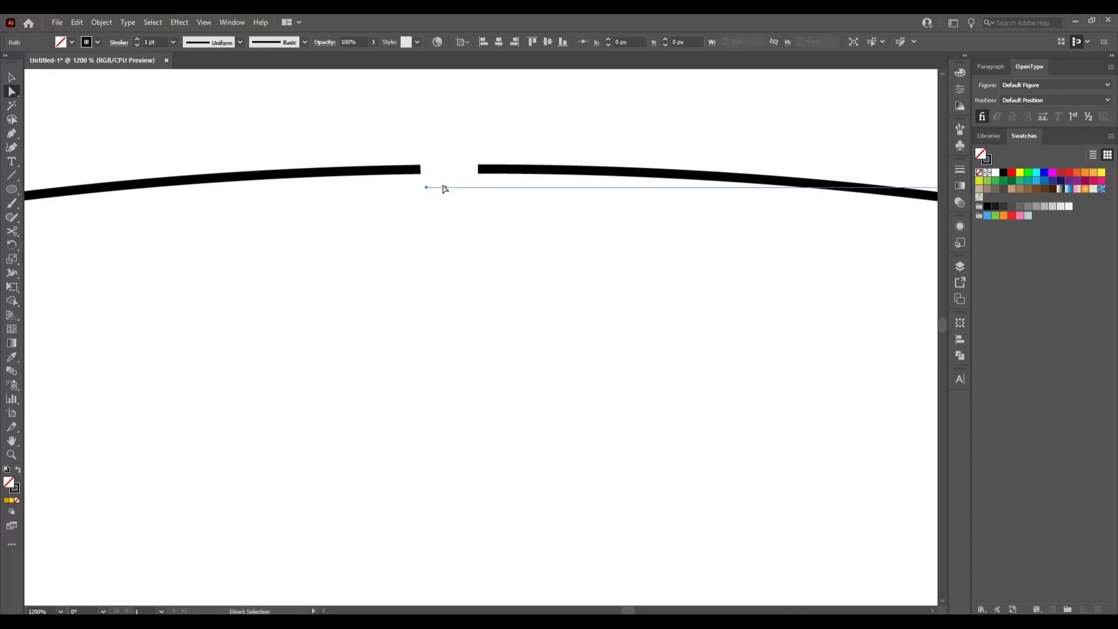
left_click(444, 307)
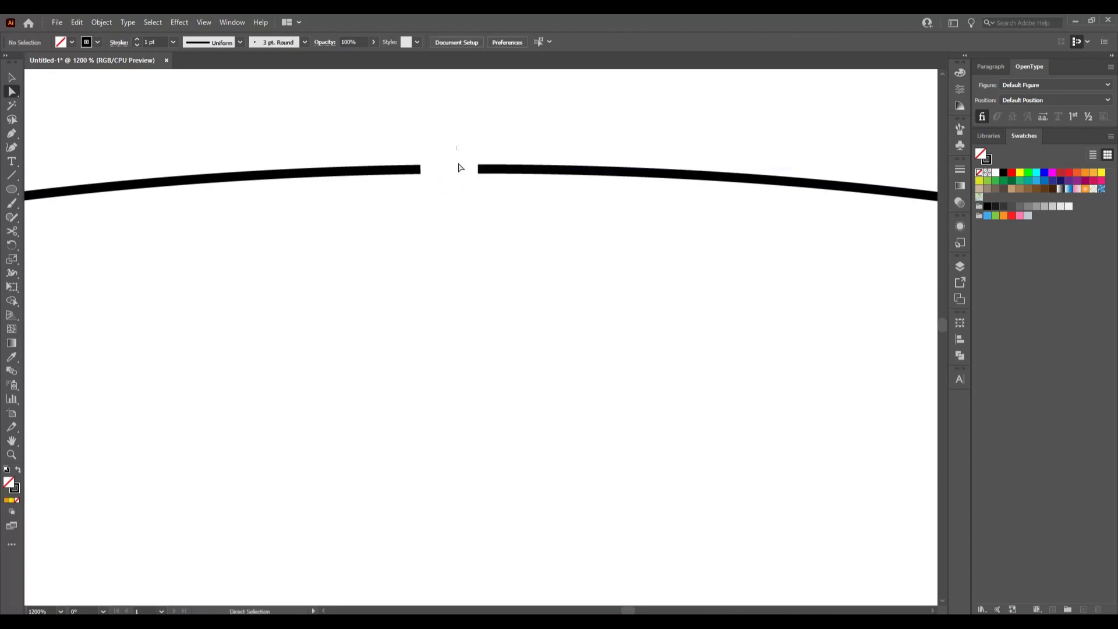
Move the end point left of the gap onto the opposite end point at X 959.5 px, Y 127.5 px
left_click_drag(457, 147, 479, 211)
left_click(479, 210)
left_click_drag(420, 156, 445, 204)
left_click(424, 201)
left_click_drag(421, 170, 477, 172)
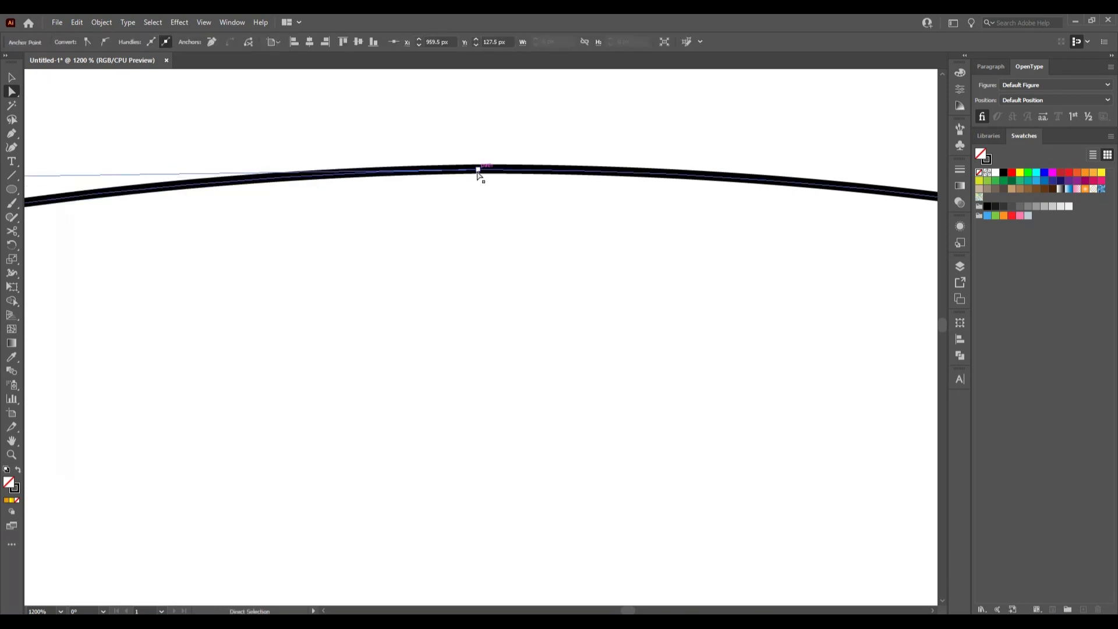
left_click(444, 272)
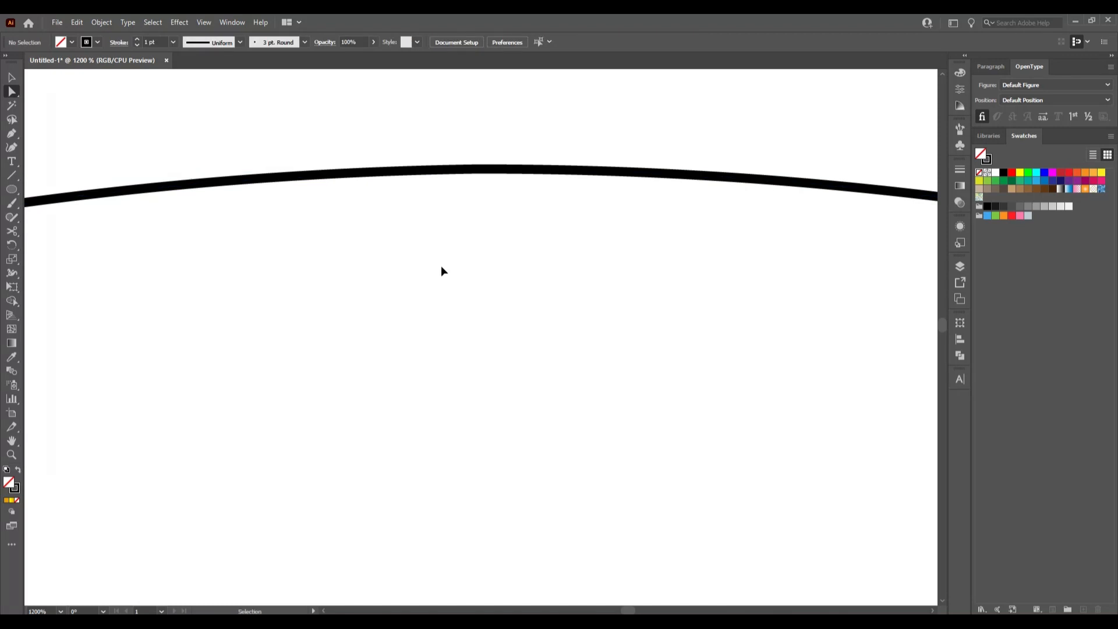
key("ctrl+0")
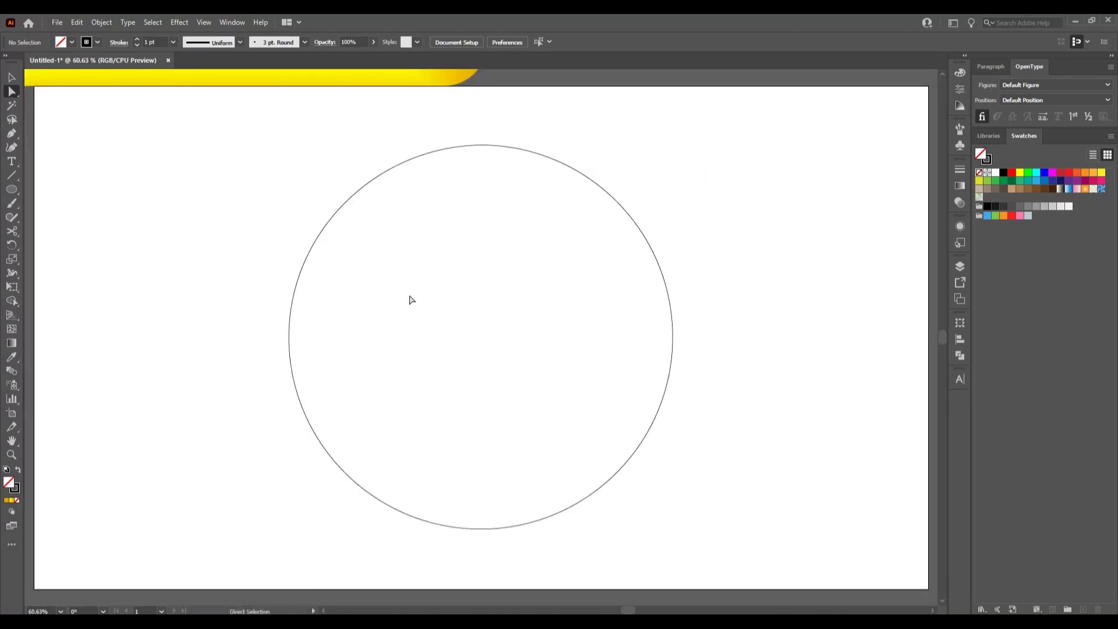
Select the cut circle together with the yellow blend and replace the blend's spine with the circle
left_click(12, 77)
left_click_drag(291, 141, 403, 283)
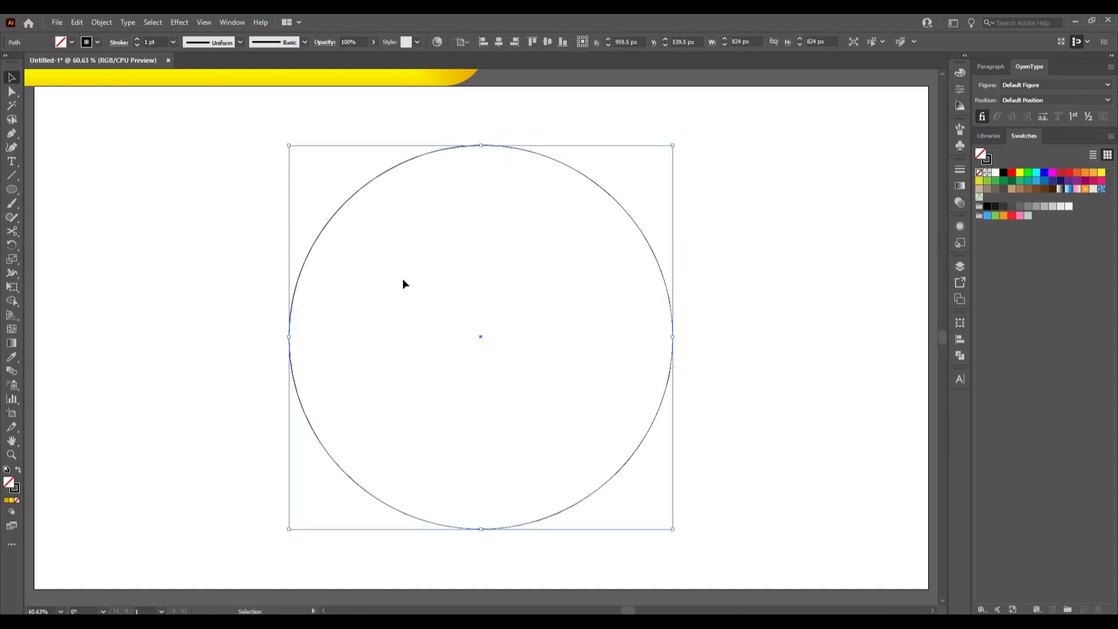
left_click(397, 78, "shift")
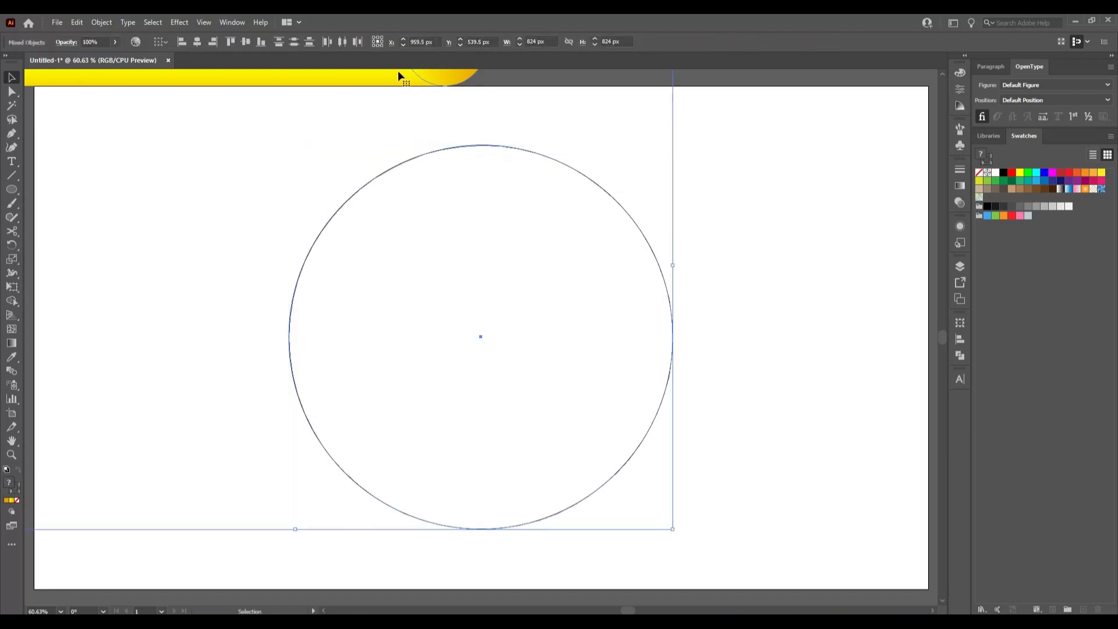
left_click(102, 23)
mouse_move(210, 356)
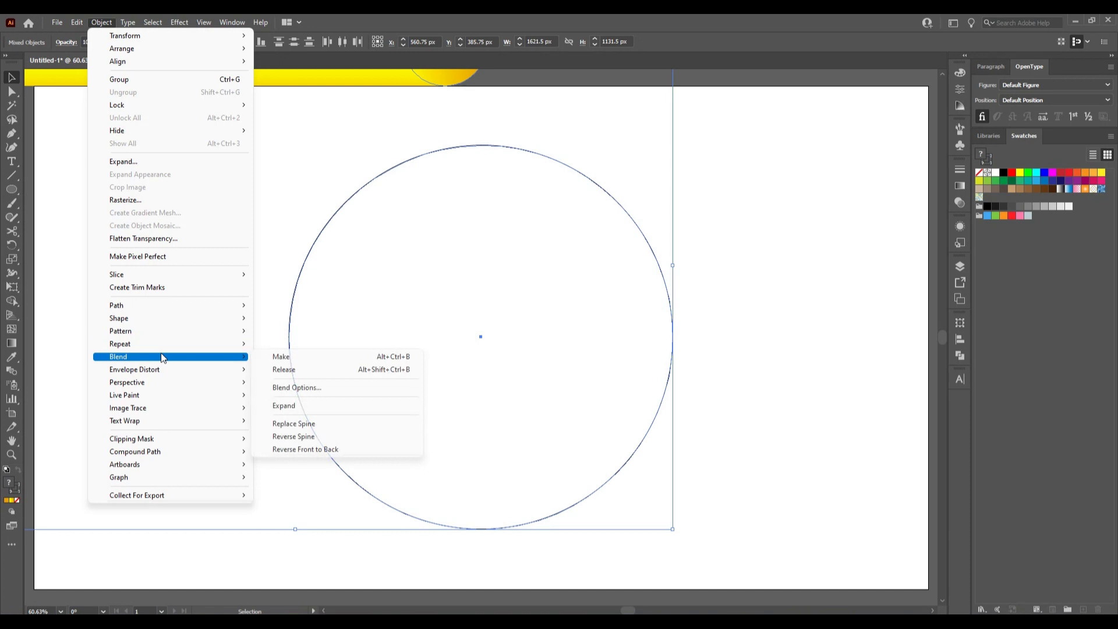
left_click(358, 425)
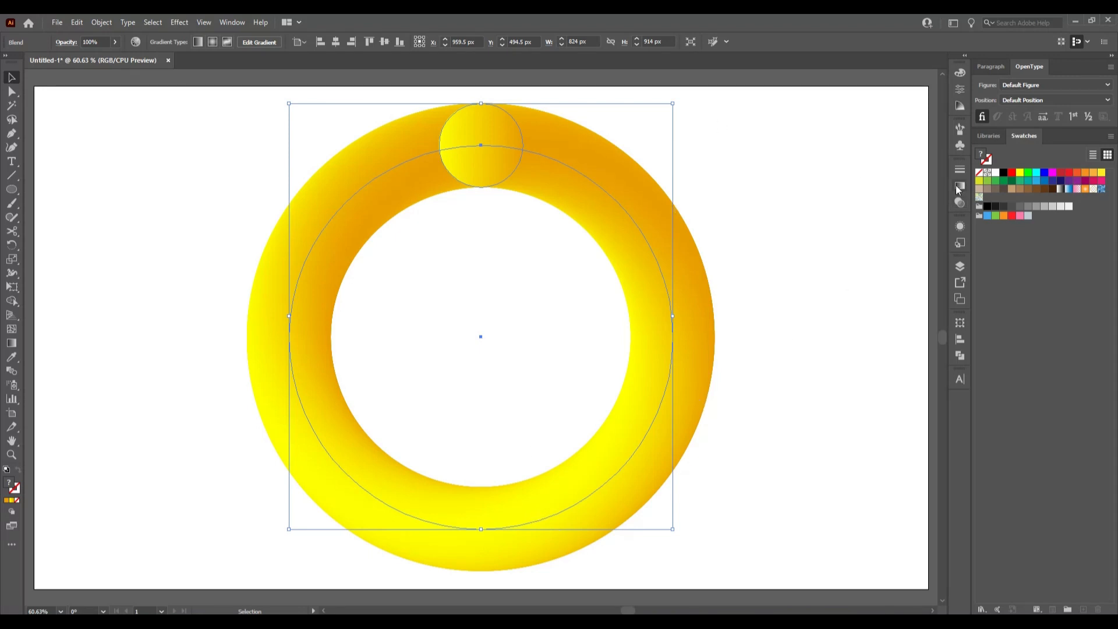
left_click(816, 207)
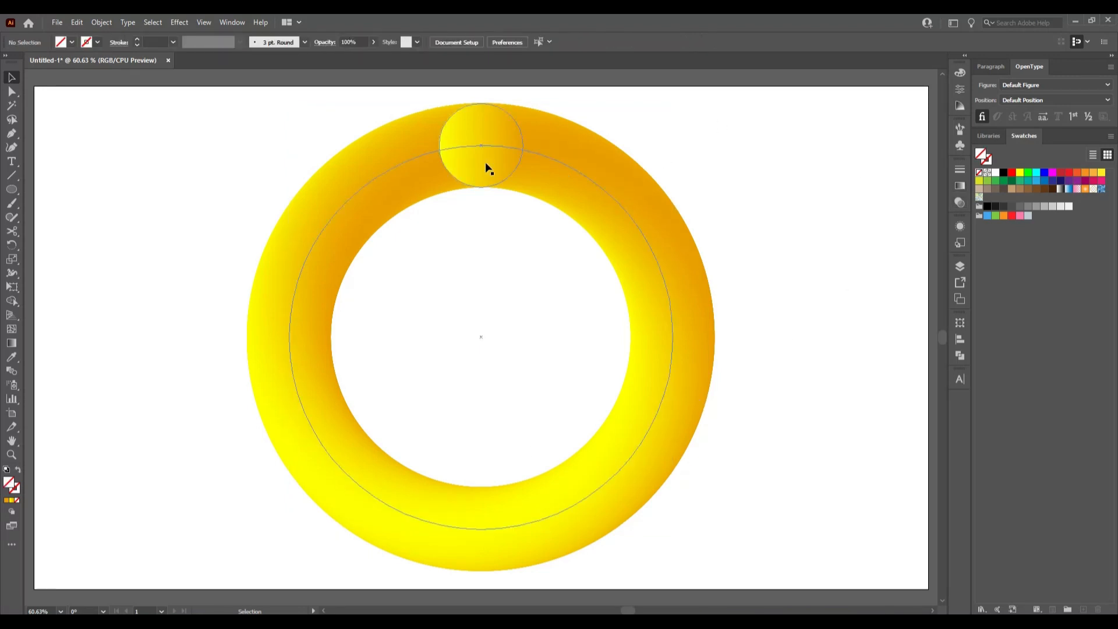
left_click(196, 244)
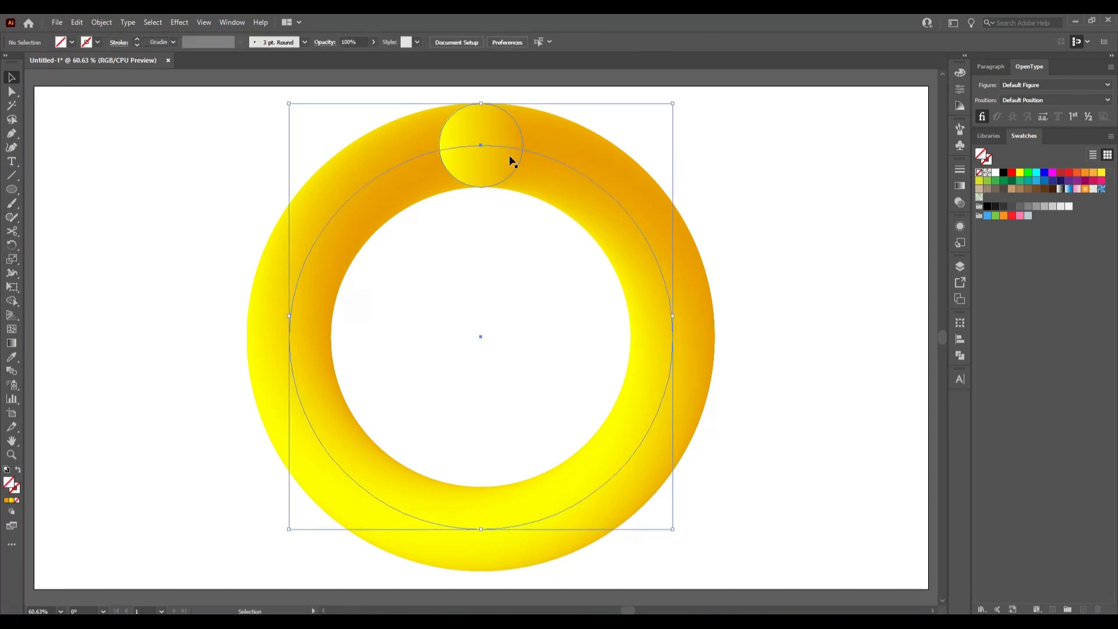
Isolate the ring's blend and set the gradient angle of its front 180 px circle to -45°
double_click(504, 154)
left_click(504, 153)
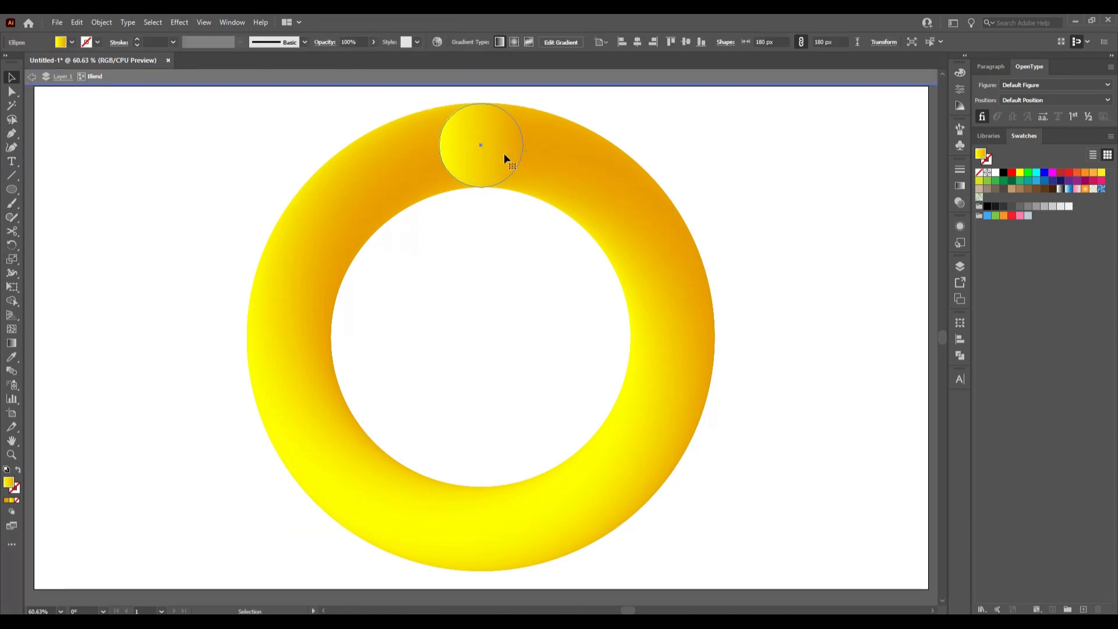
left_click(961, 186)
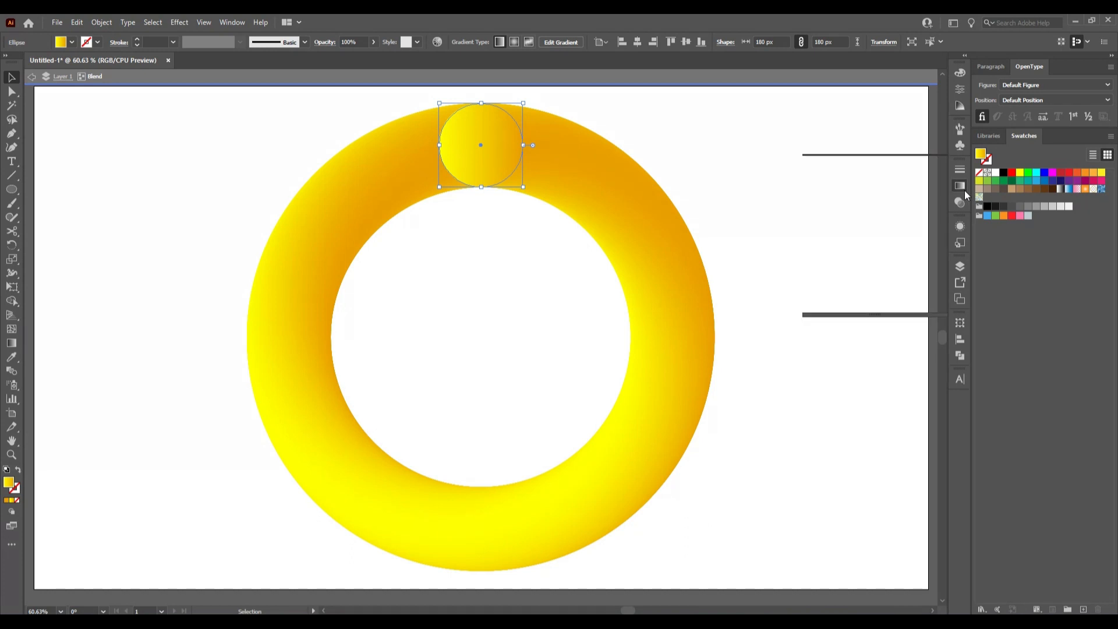
left_click(889, 229)
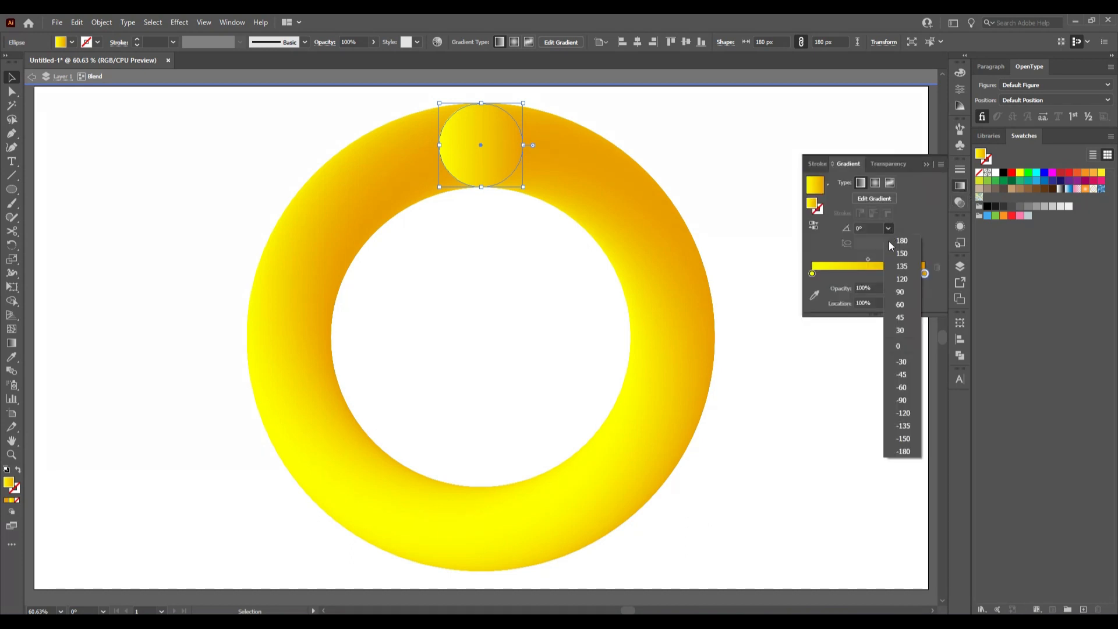
left_click(901, 375)
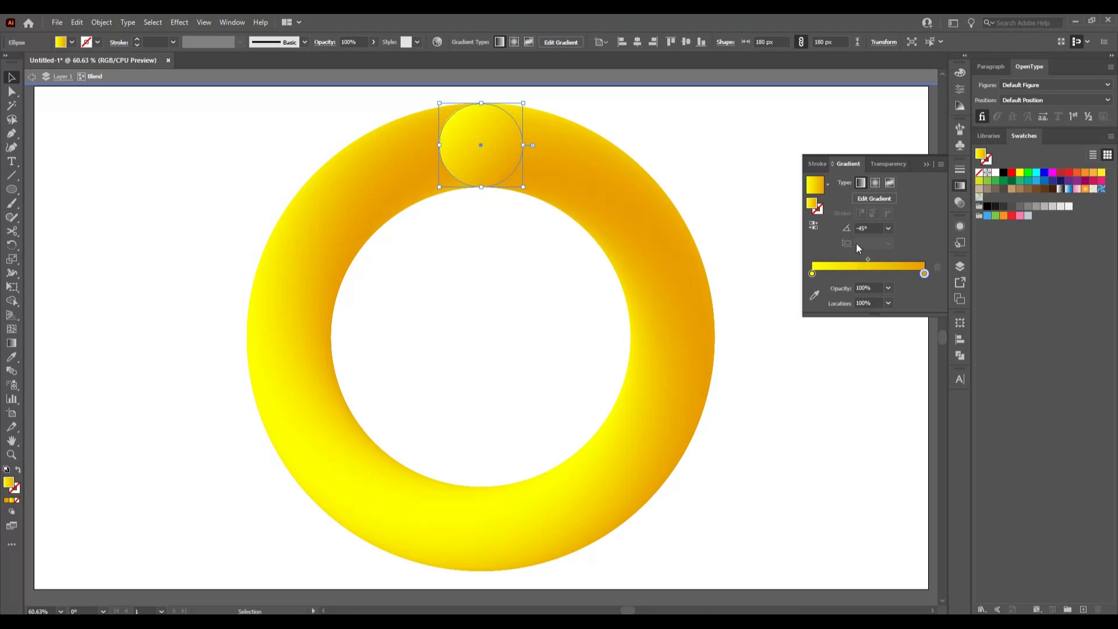
Set the gradient angle of the ring's front circle to -152° and deselect it
left_click(864, 229)
double_click(863, 229)
scroll(863, 229, "down", 5)
scroll(862, 228, "down", 5)
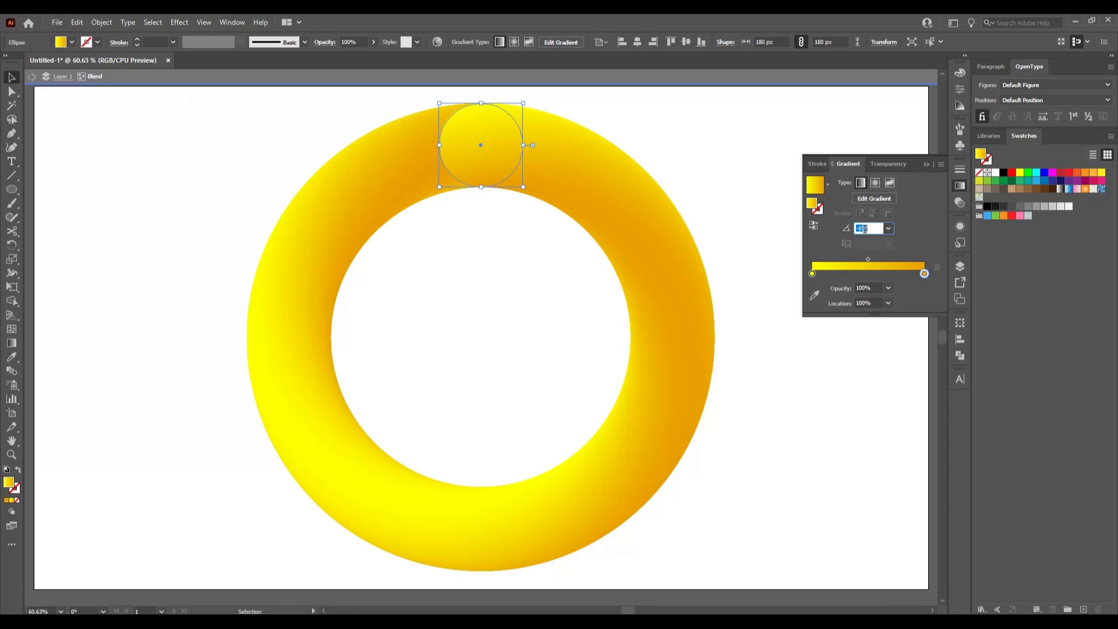
scroll(864, 229, "down", 4)
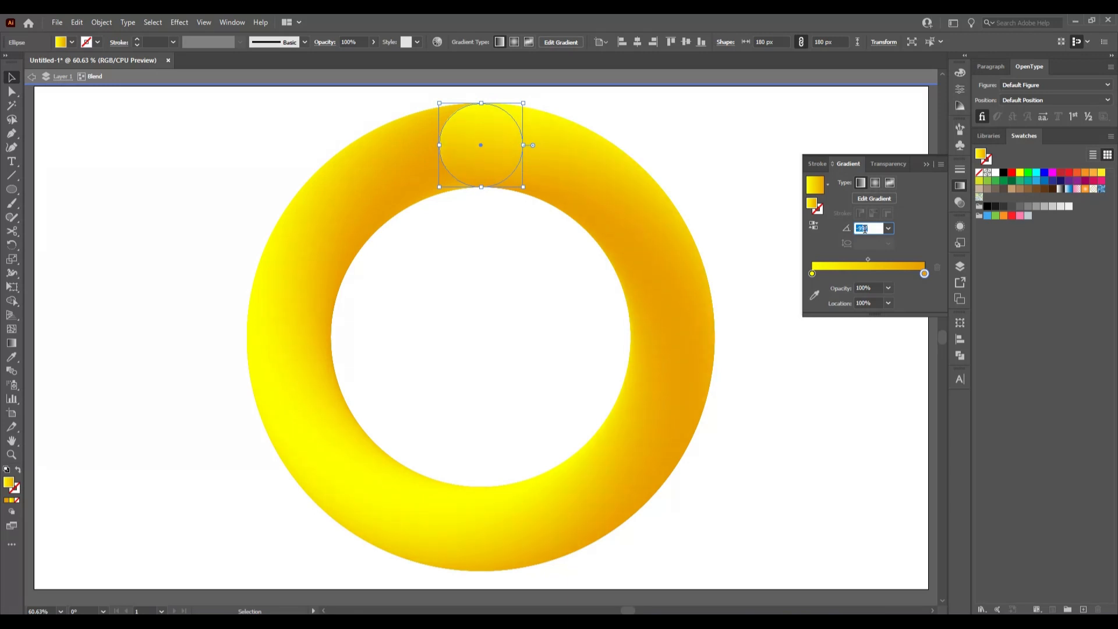
scroll(864, 229, "down", 2)
scroll(864, 229, "down", 3)
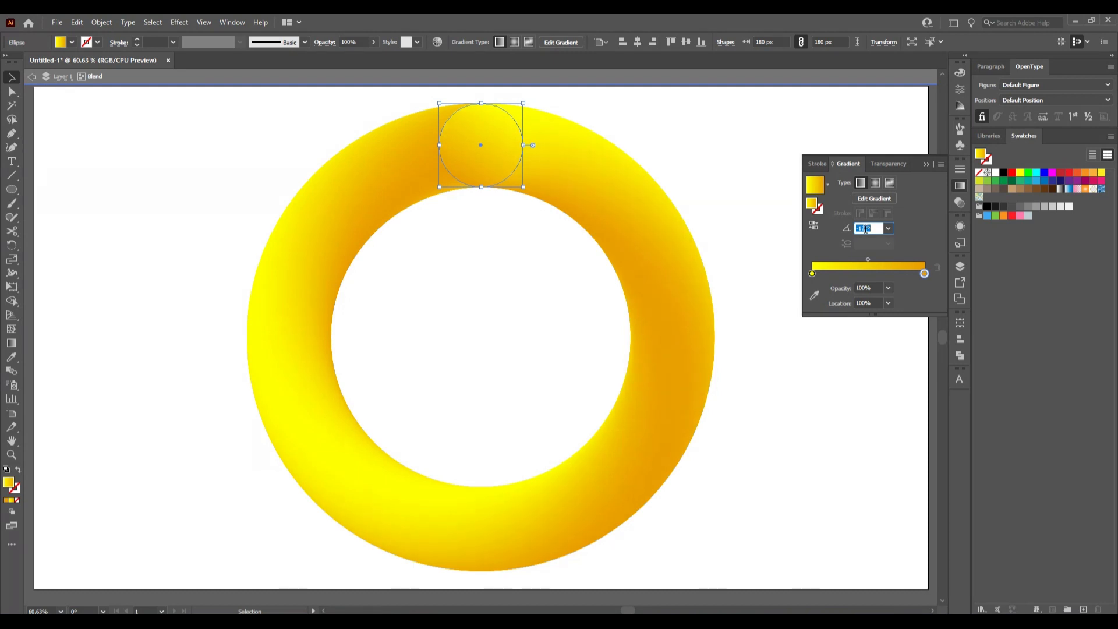
scroll(866, 229, "down", 2)
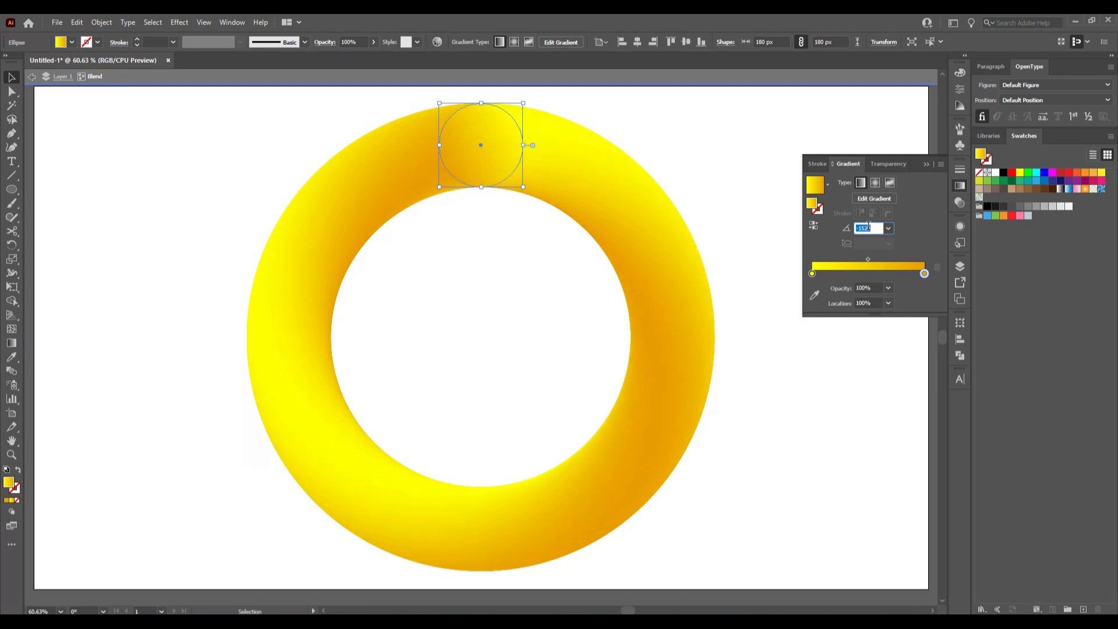
left_click(777, 223)
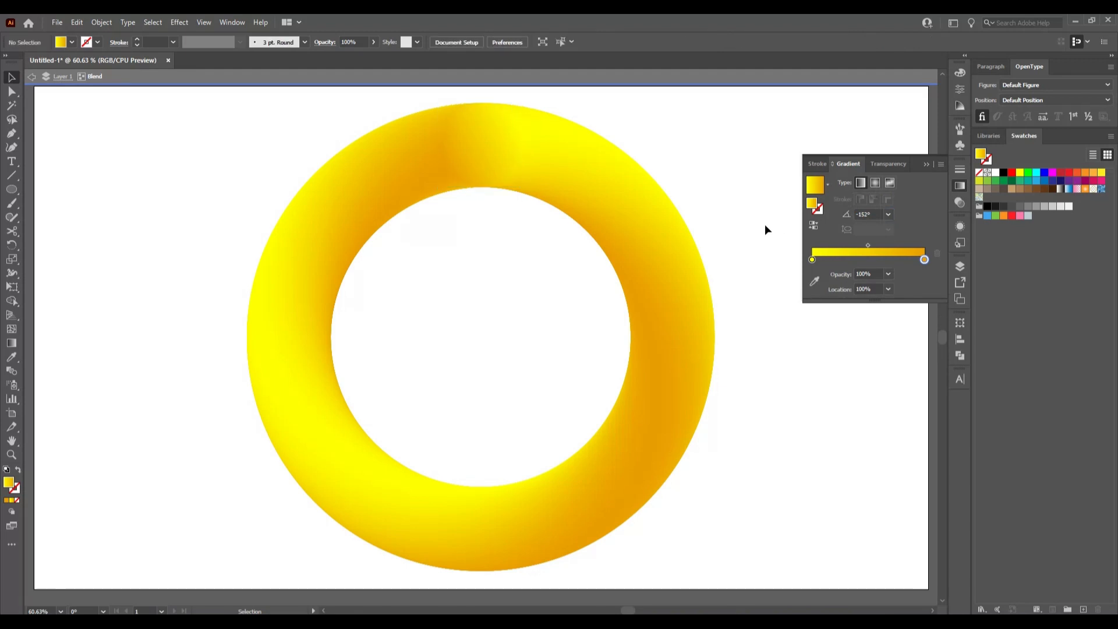
Set the front circle's gradient angle to -175° and leave the blend's isolation mode
left_click(504, 133)
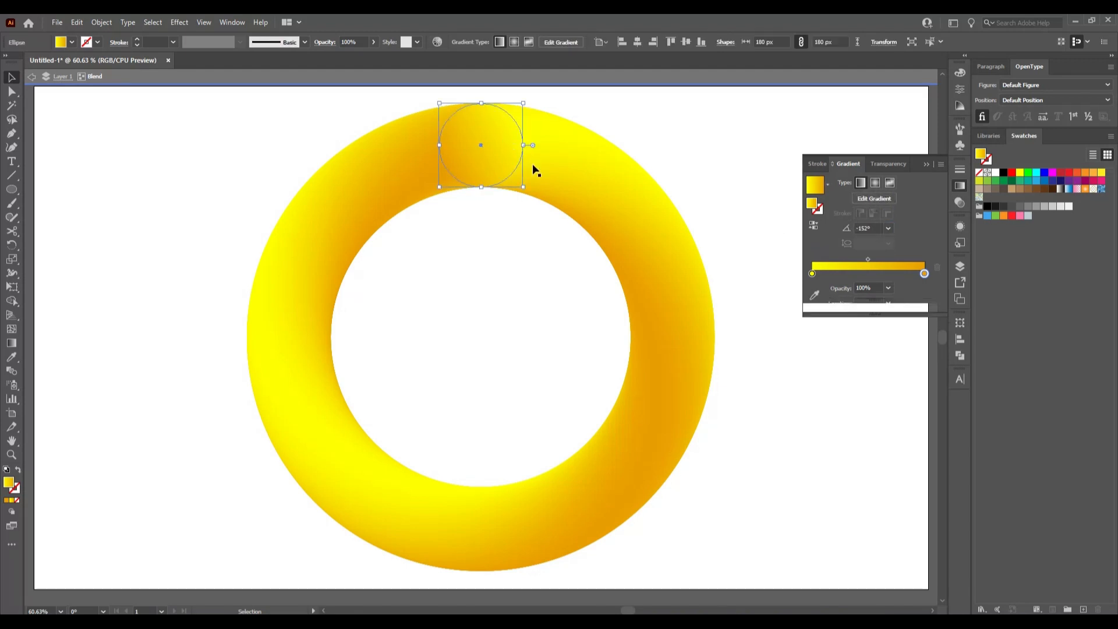
left_click(868, 225)
double_click(866, 226)
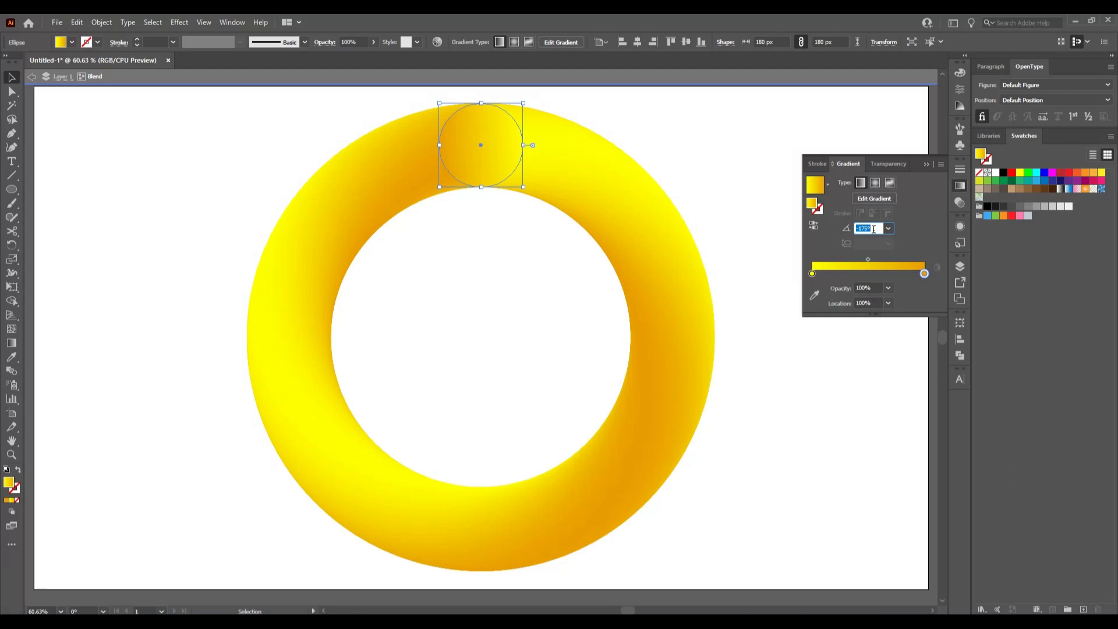
key("Return")
left_click(749, 173)
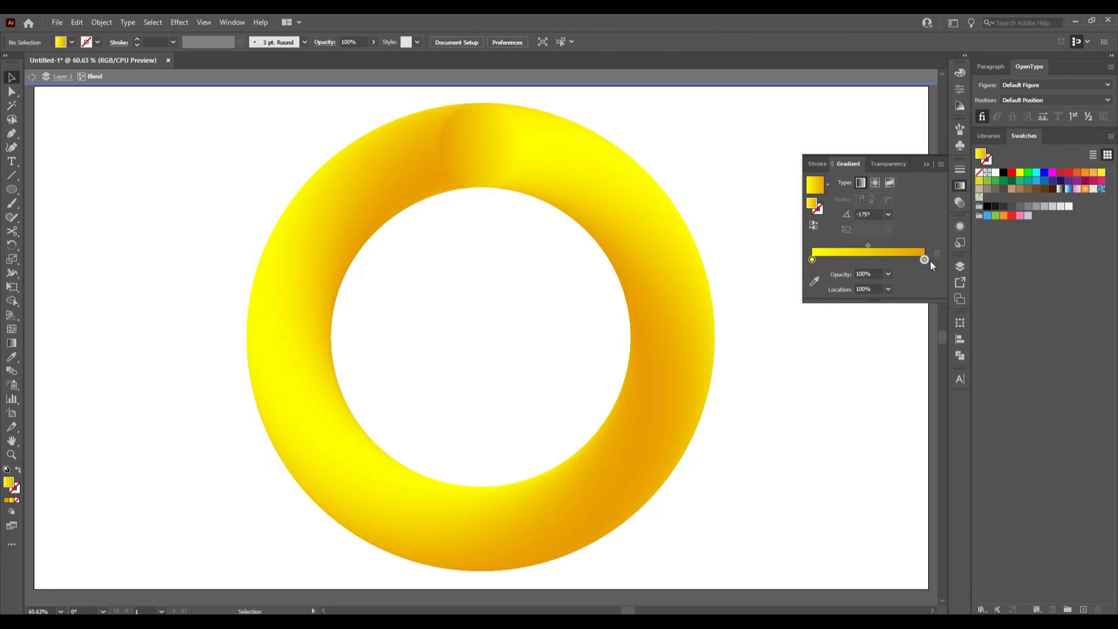
left_click(927, 164)
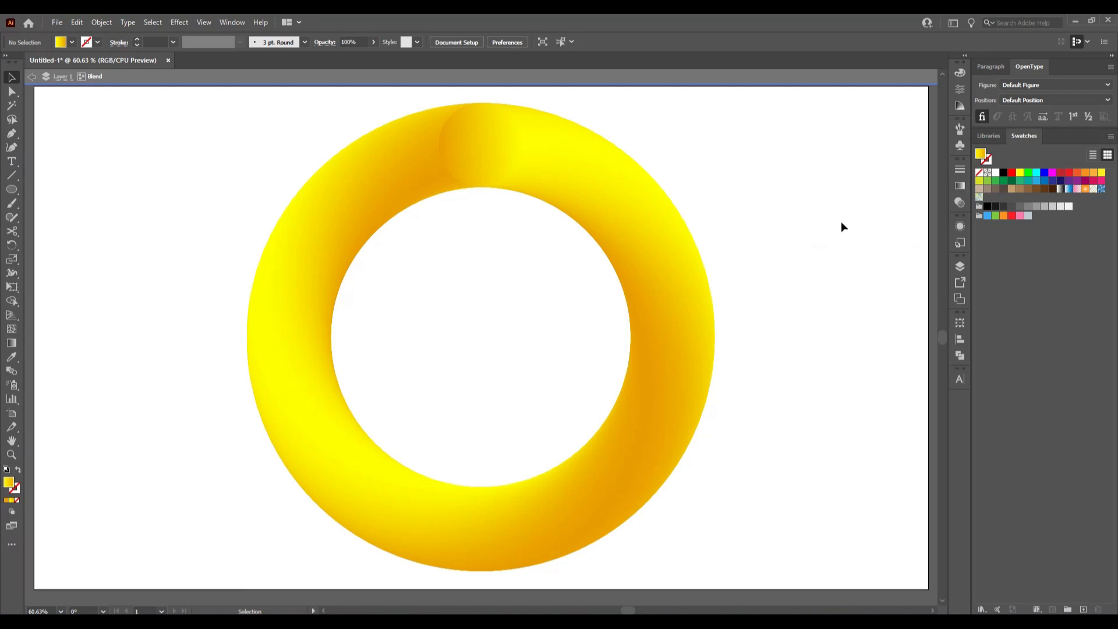
double_click(840, 225)
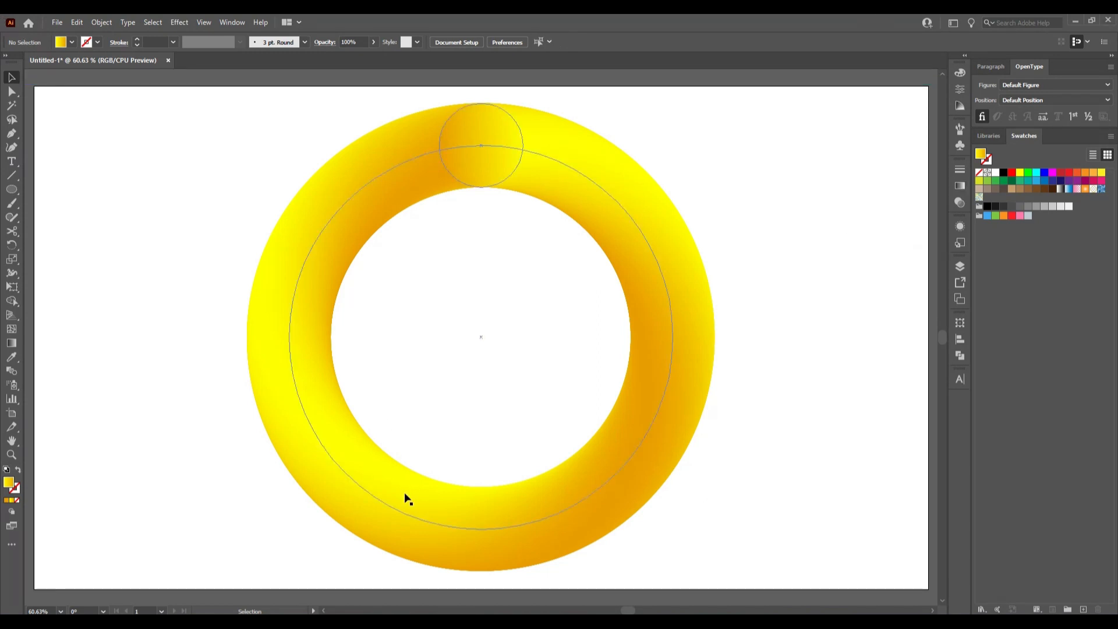
Start a Zig Zag effect on the ring's blend with preview on and smooth points
left_click(379, 492)
left_click(180, 22)
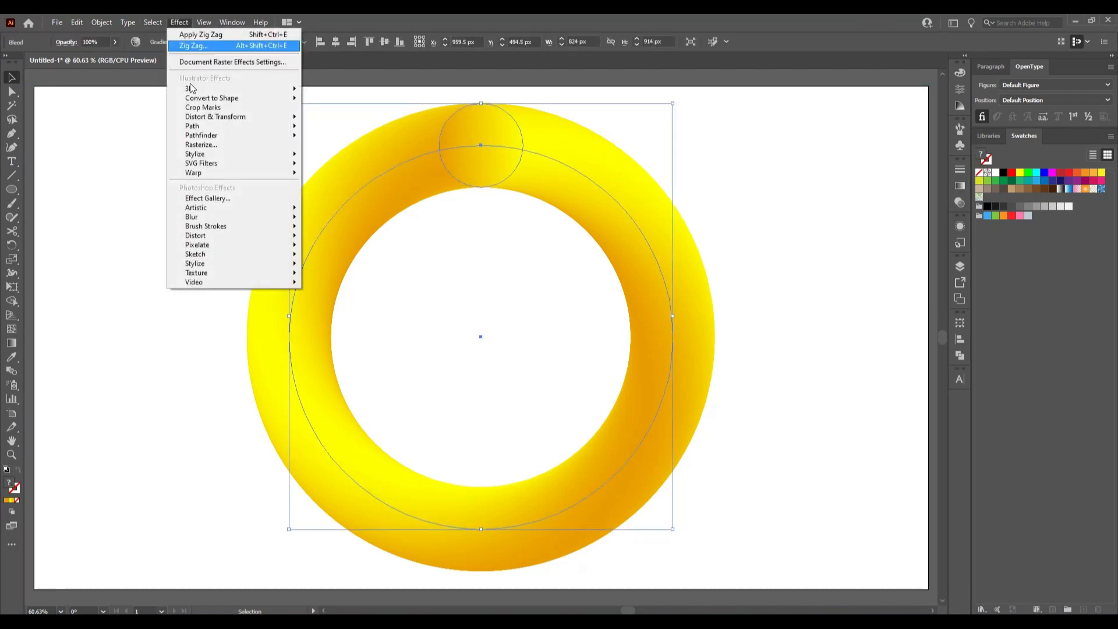
mouse_move(227, 117)
left_click(351, 198)
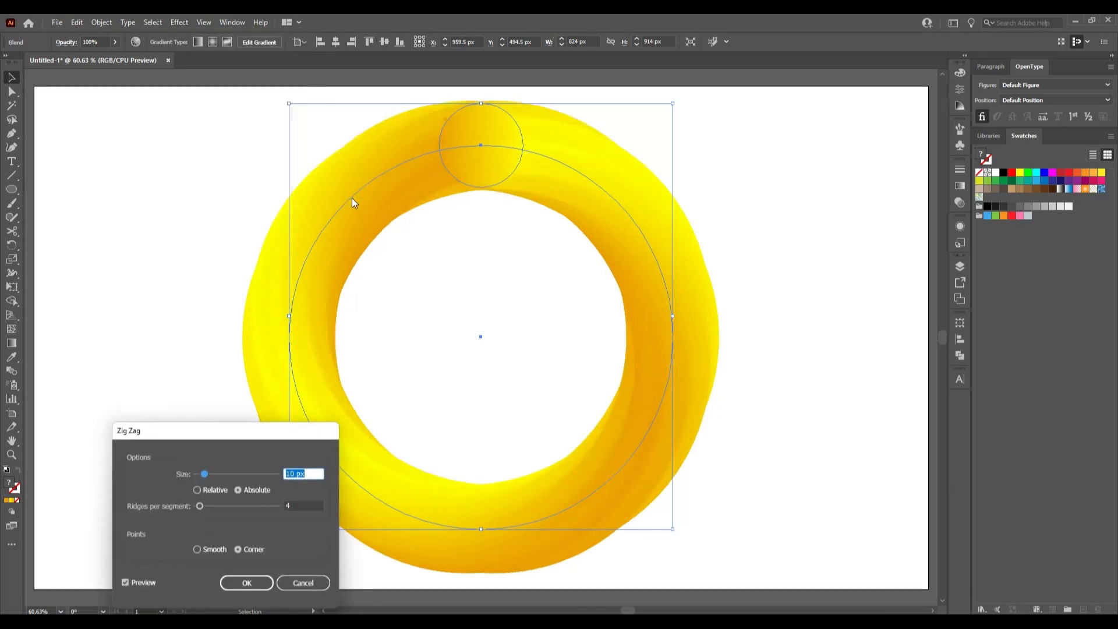
left_click_drag(178, 423, 133, 411)
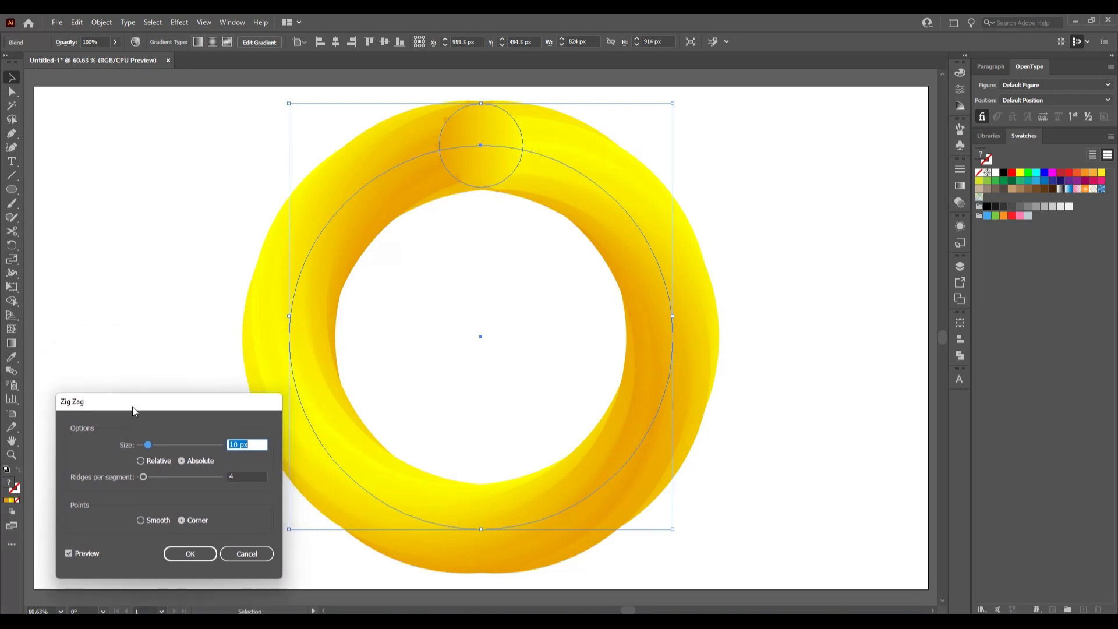
left_click(141, 521)
left_click(141, 520)
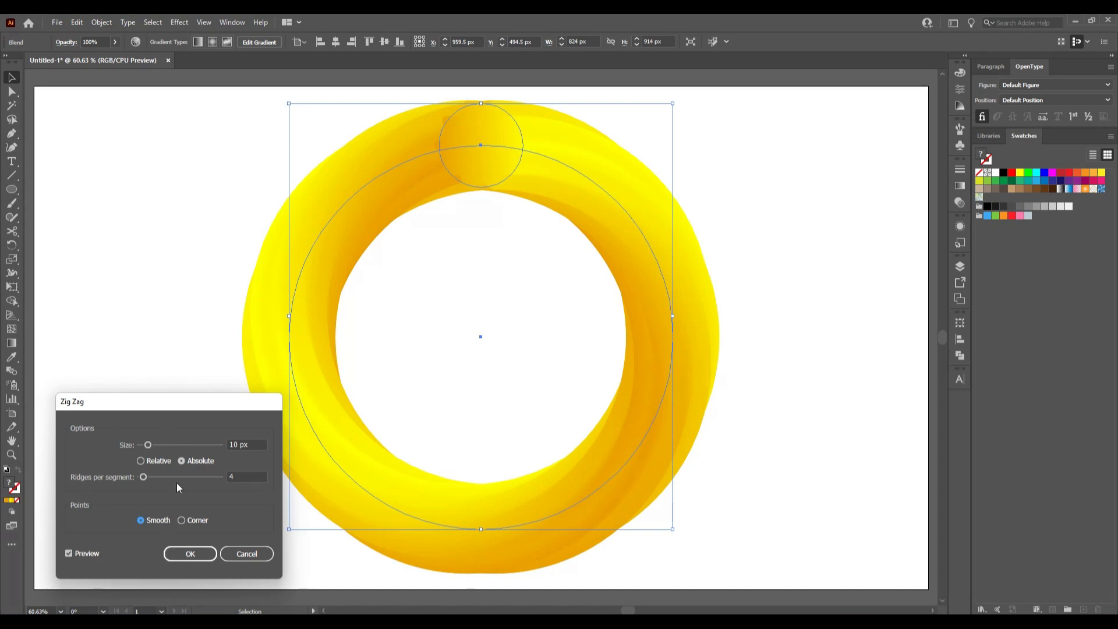
Set the Zig Zag effect's ridges per segment to 15
left_click(237, 475)
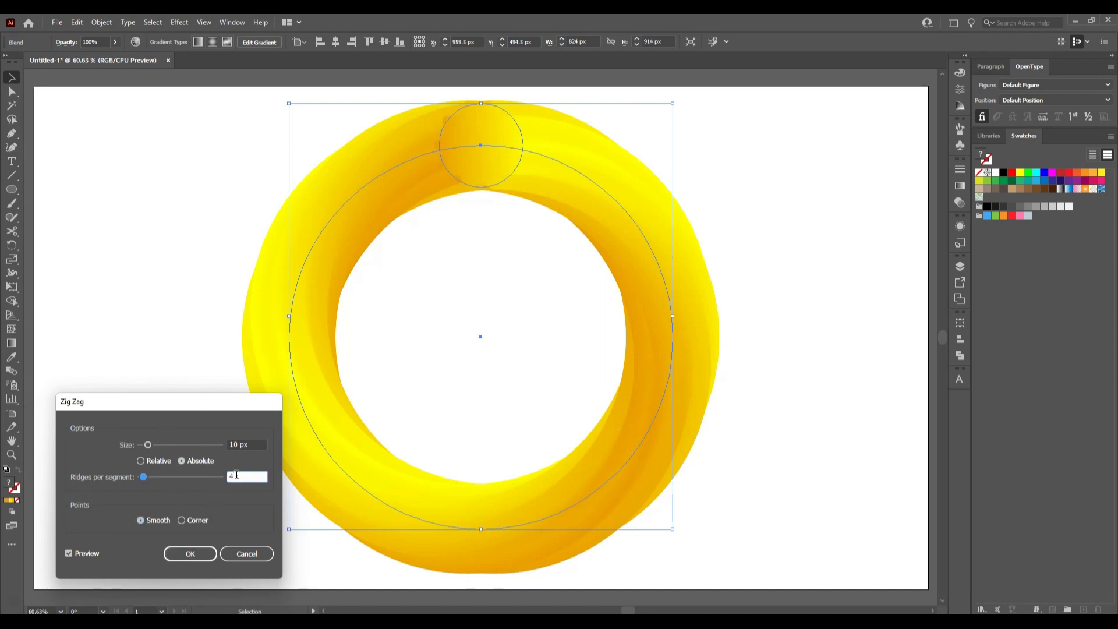
key("Up")
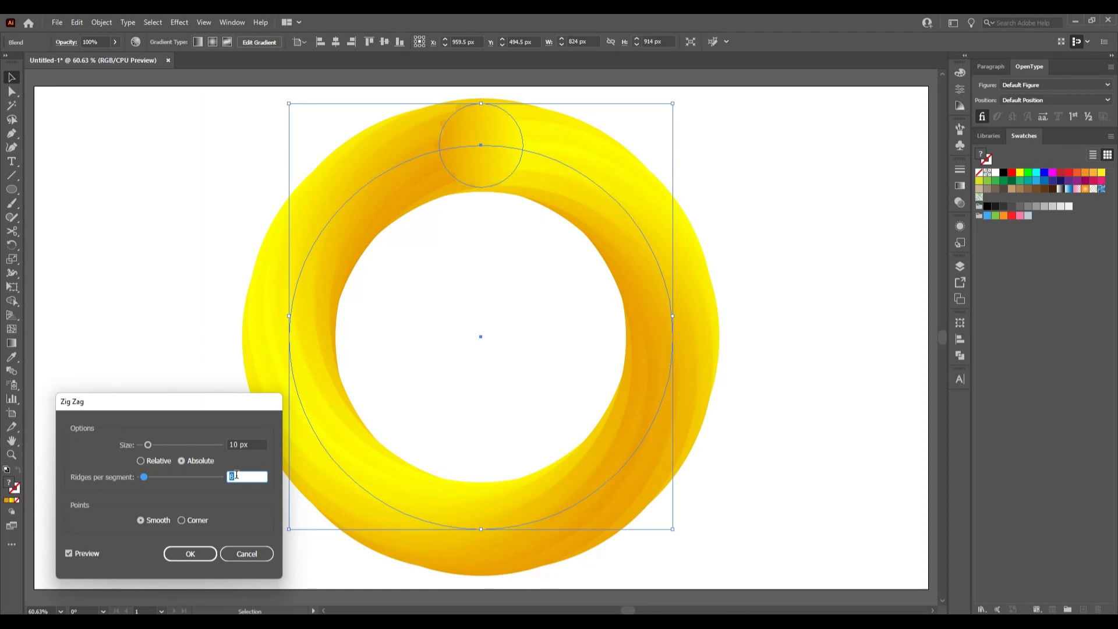
key("Up")
key("Up")
key("Up")
key("Up")
key("Up")
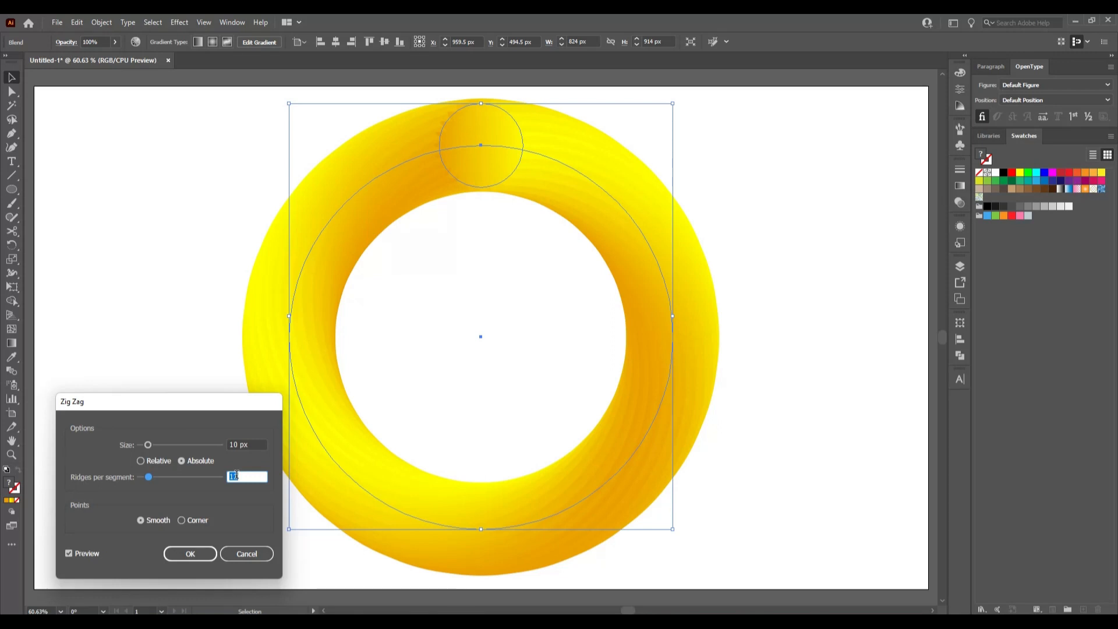
key("Up")
Set the absolute Zig Zag size to 15 px and apply the effect to the ring
left_click(237, 444)
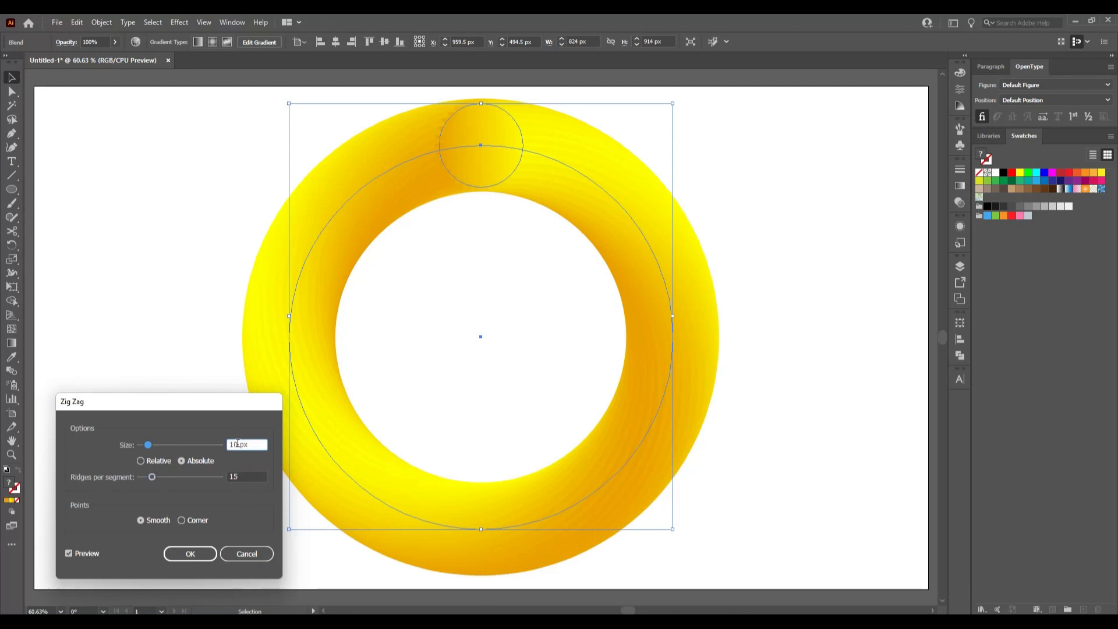
key("Up")
key("Up")
key("Up")
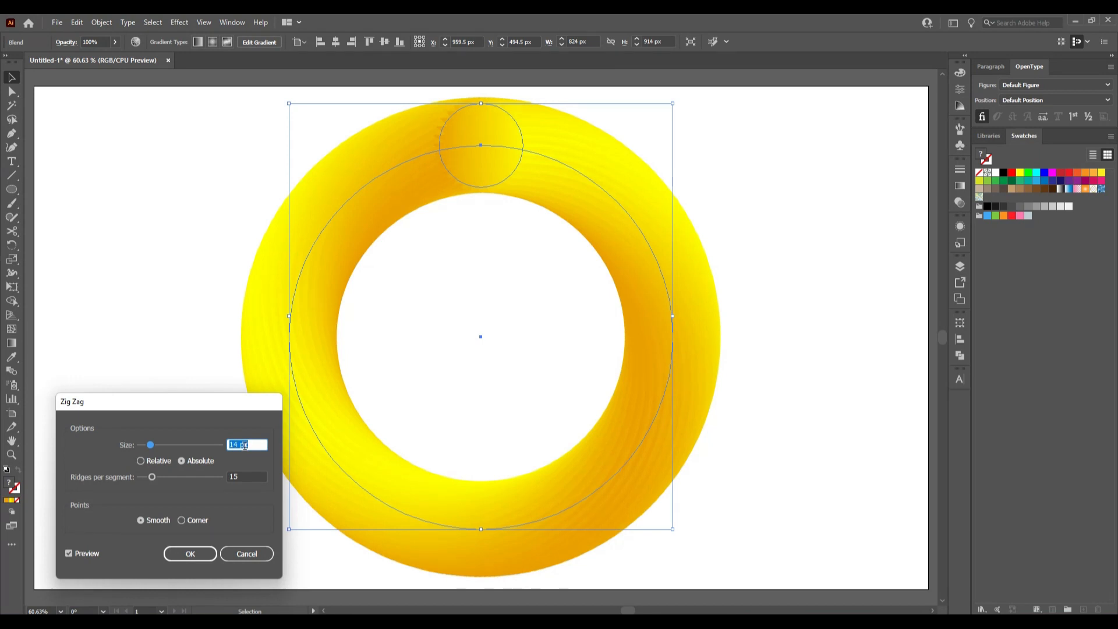
key("Up")
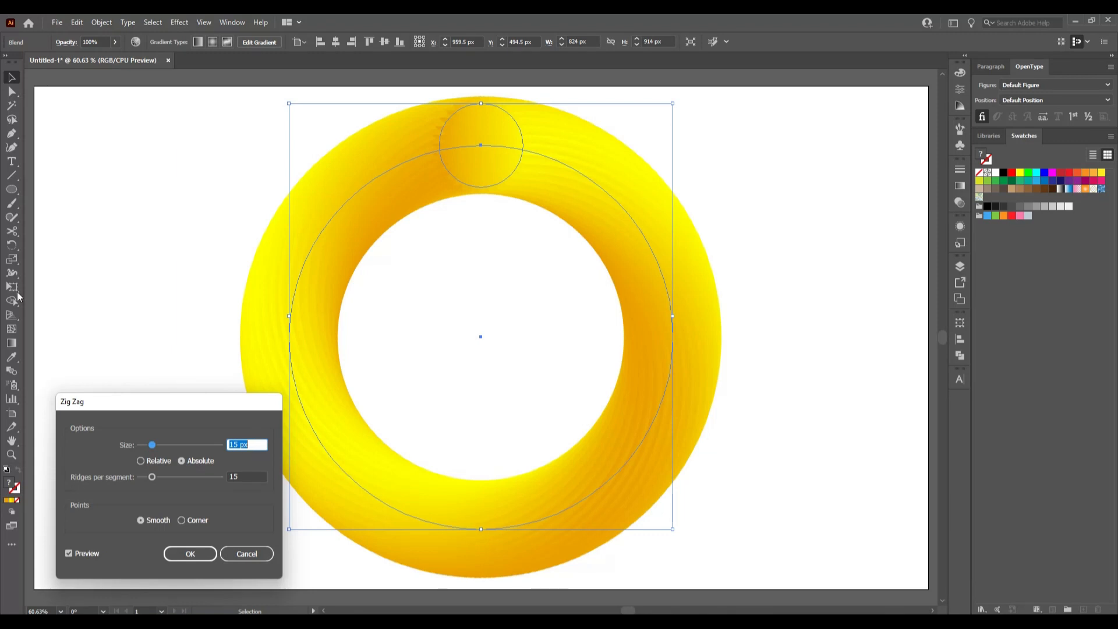
left_click(210, 554)
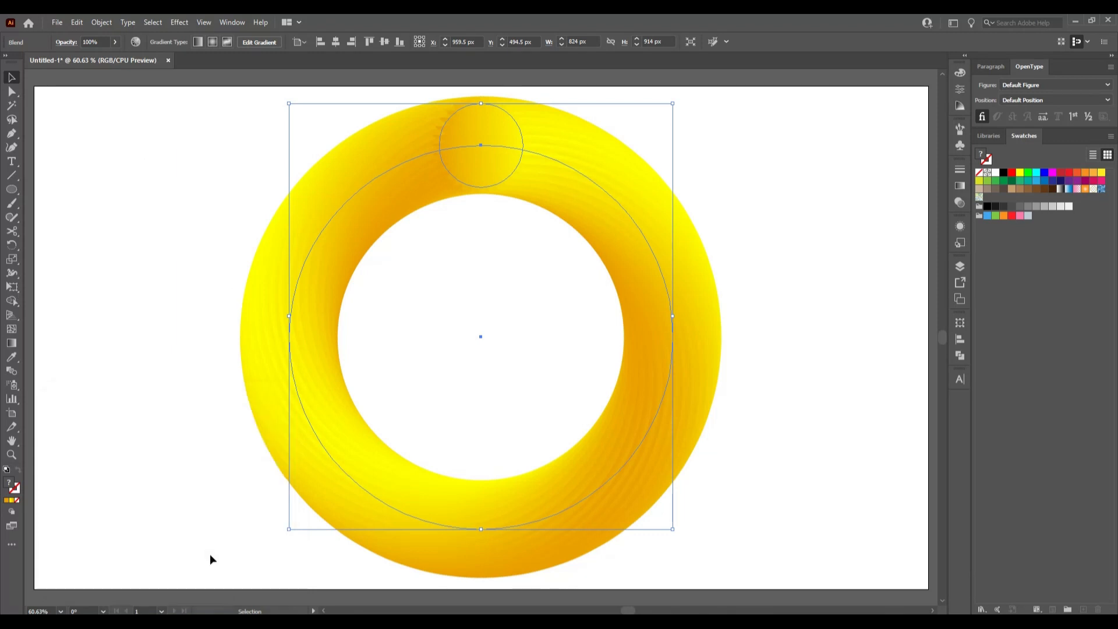
Isolate the blend, try reversing the front circle's gradient, restore its original direction and leave isolation mode
left_click(962, 187)
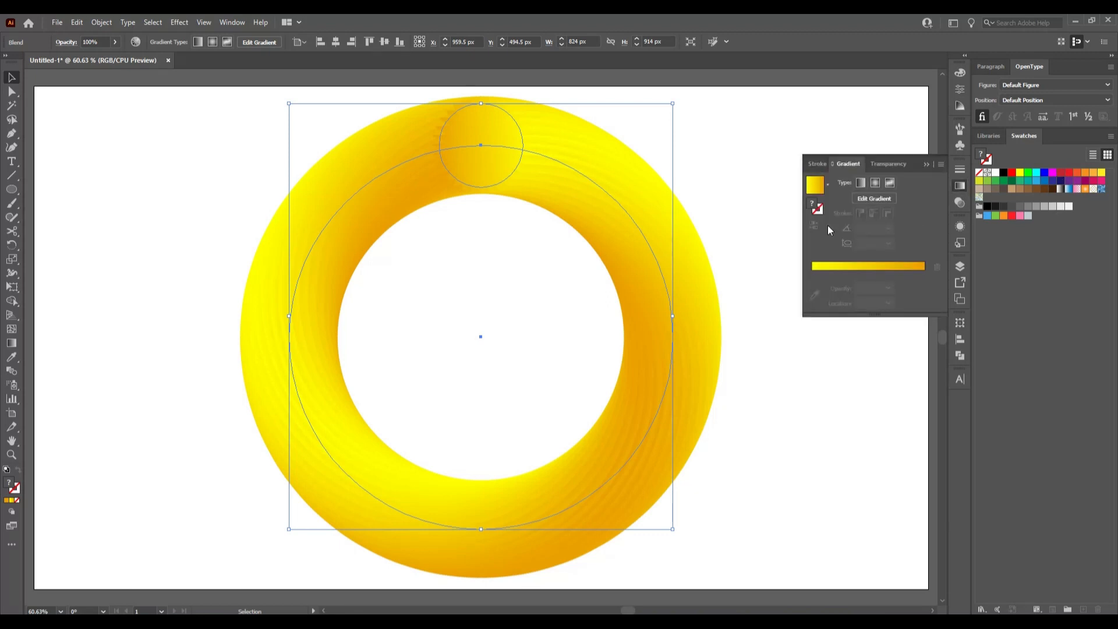
double_click(473, 172)
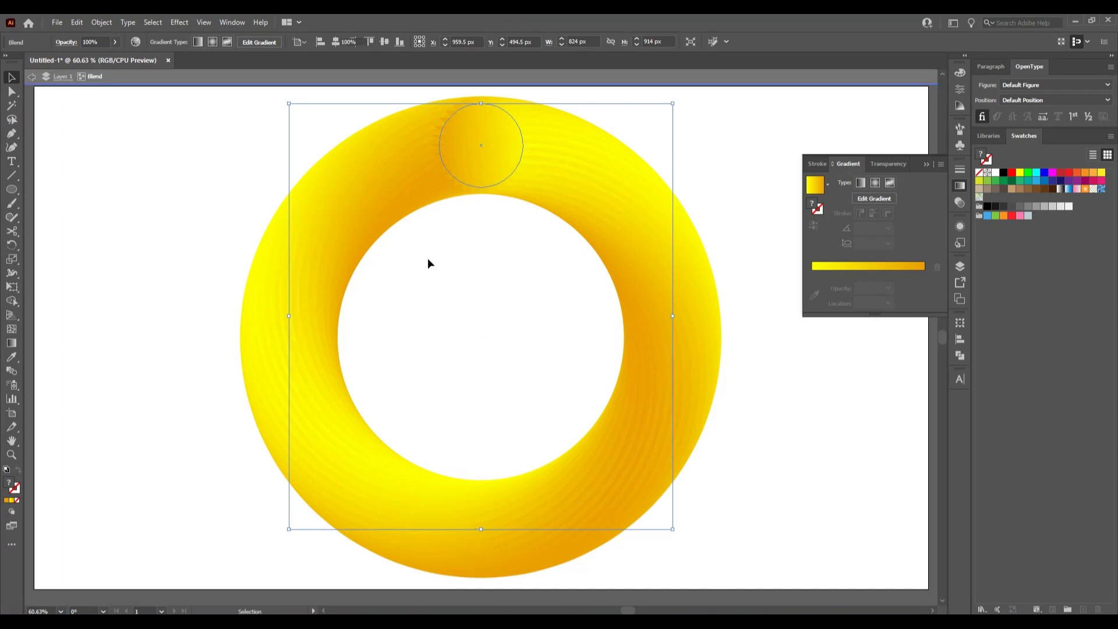
left_click(513, 143)
left_click(816, 226)
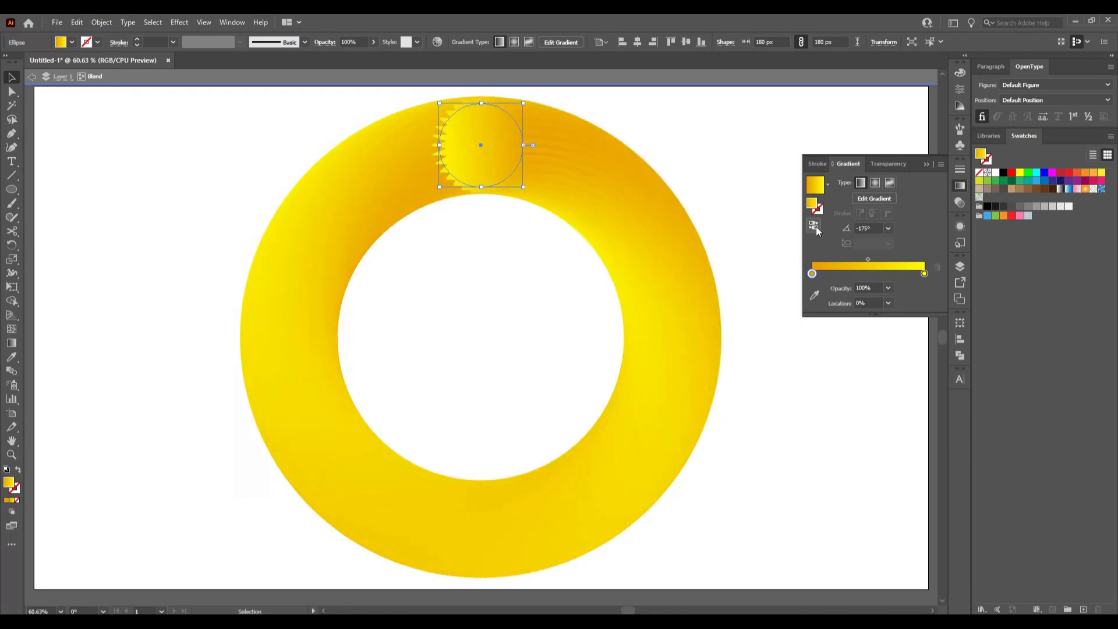
left_click(815, 226)
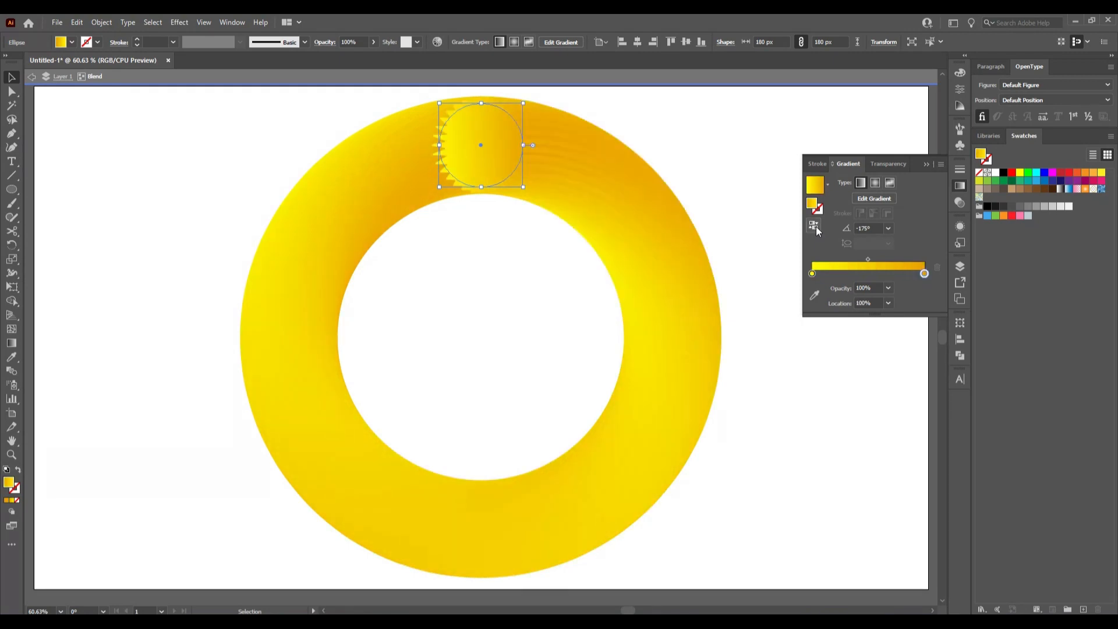
left_click(926, 165)
double_click(839, 192)
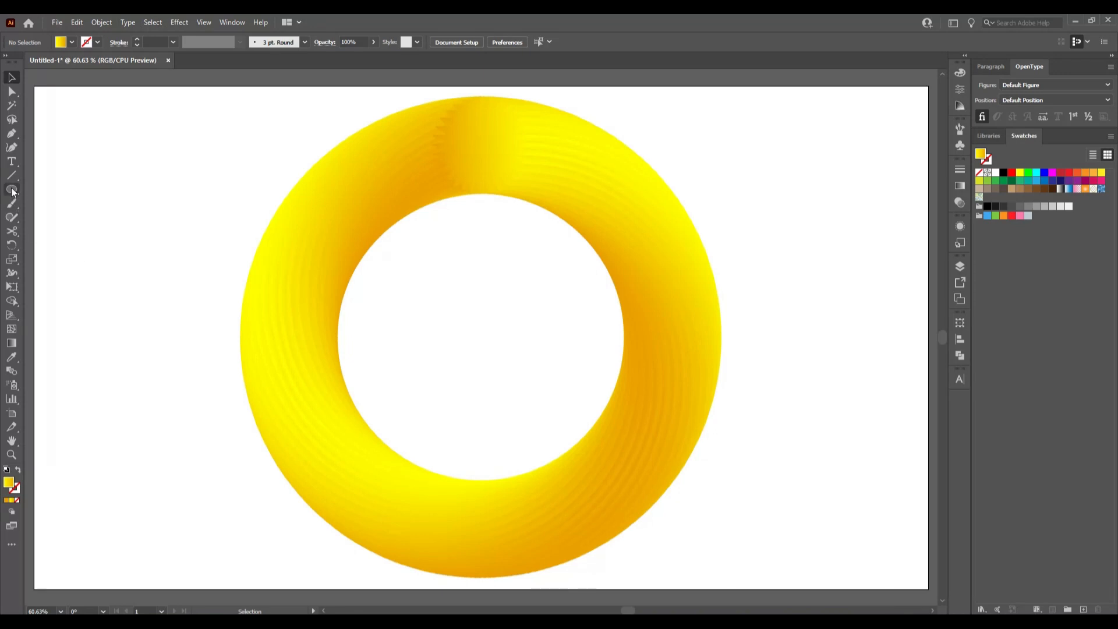
Draw a 1920 × 1080 px rectangle covering the whole artboard
left_click_drag(12, 191, 82, 189)
left_click_drag(35, 86, 892, 589)
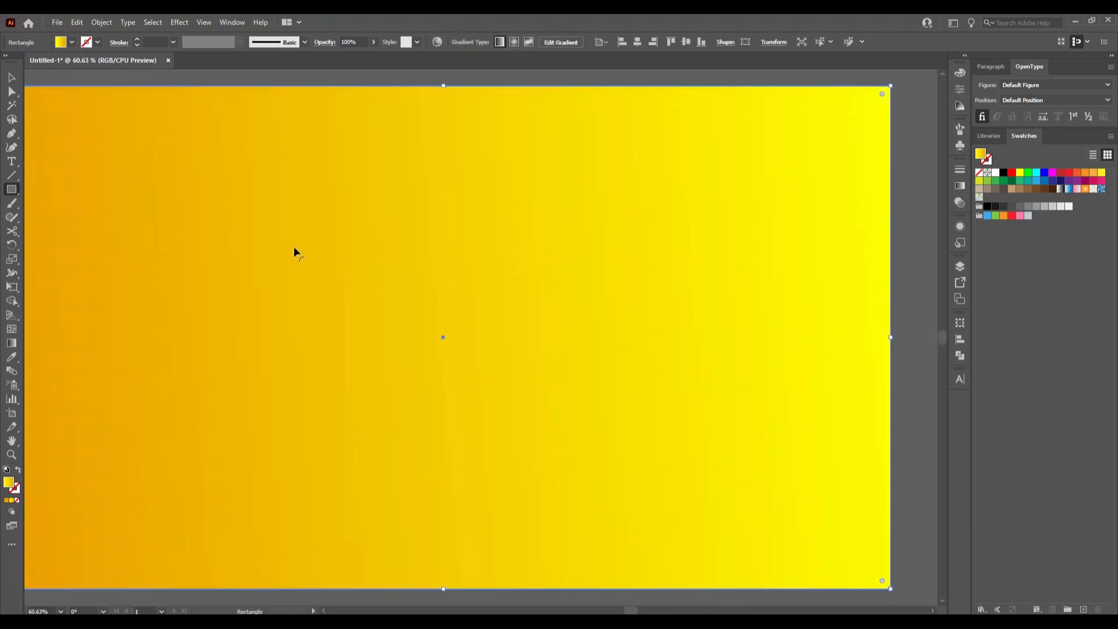
key("ctrl+0")
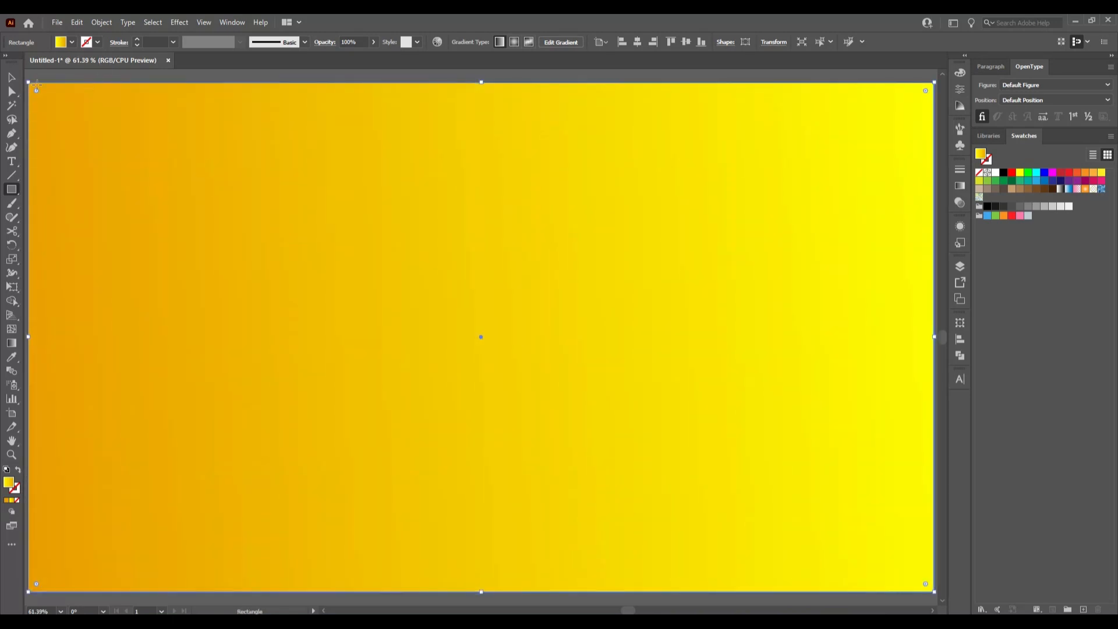
Send the artboard-sized rectangle to the back behind the ring and deselect it
key("v")
right_click(144, 149)
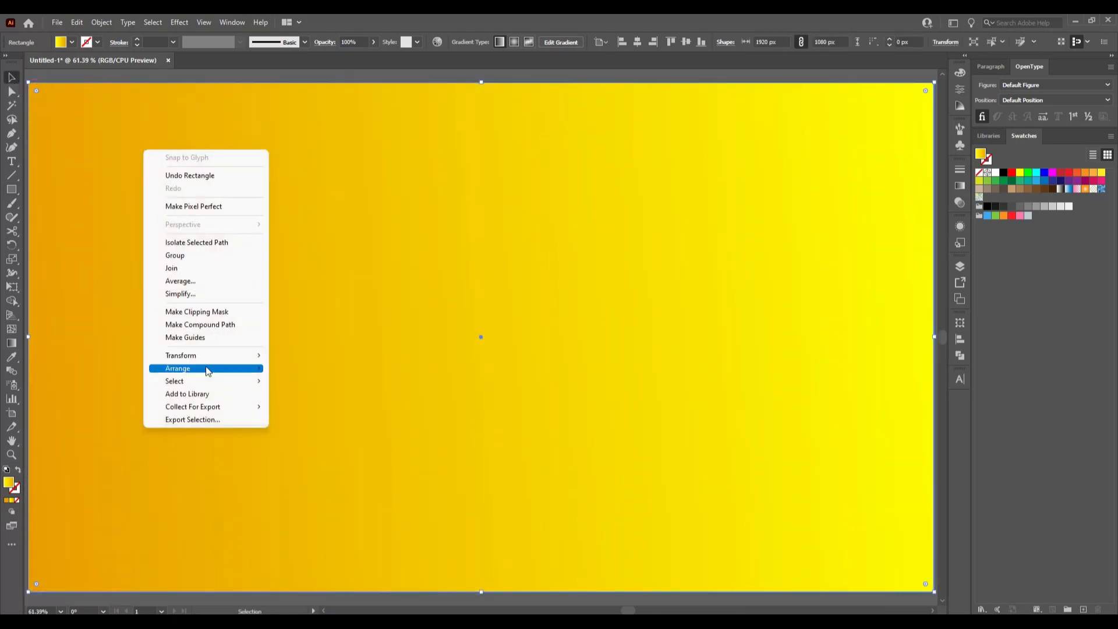
mouse_move(207, 371)
left_click(323, 410)
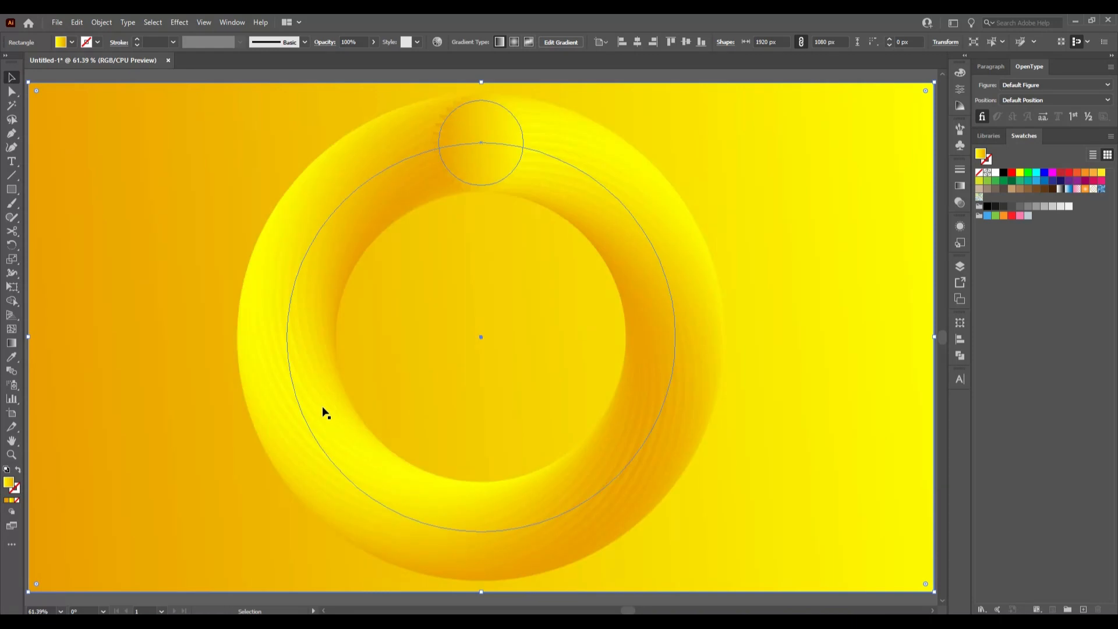
left_click(51, 70)
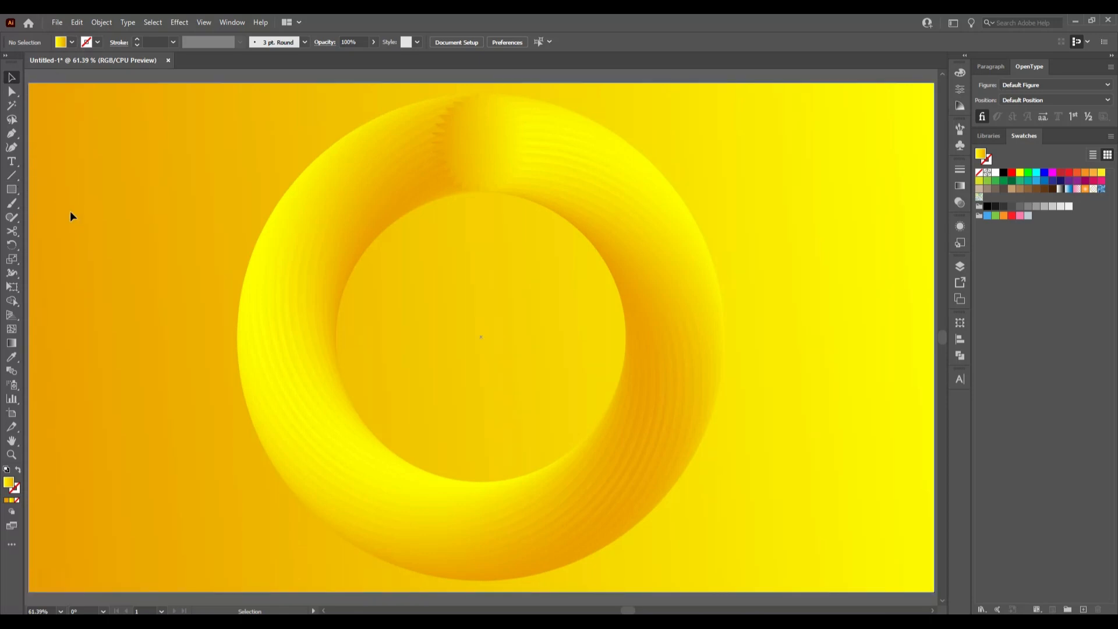
Give the background rectangle a radial gradient with yellow at the centre and orange at the edges, trying the reversed colours as well
left_click(131, 247)
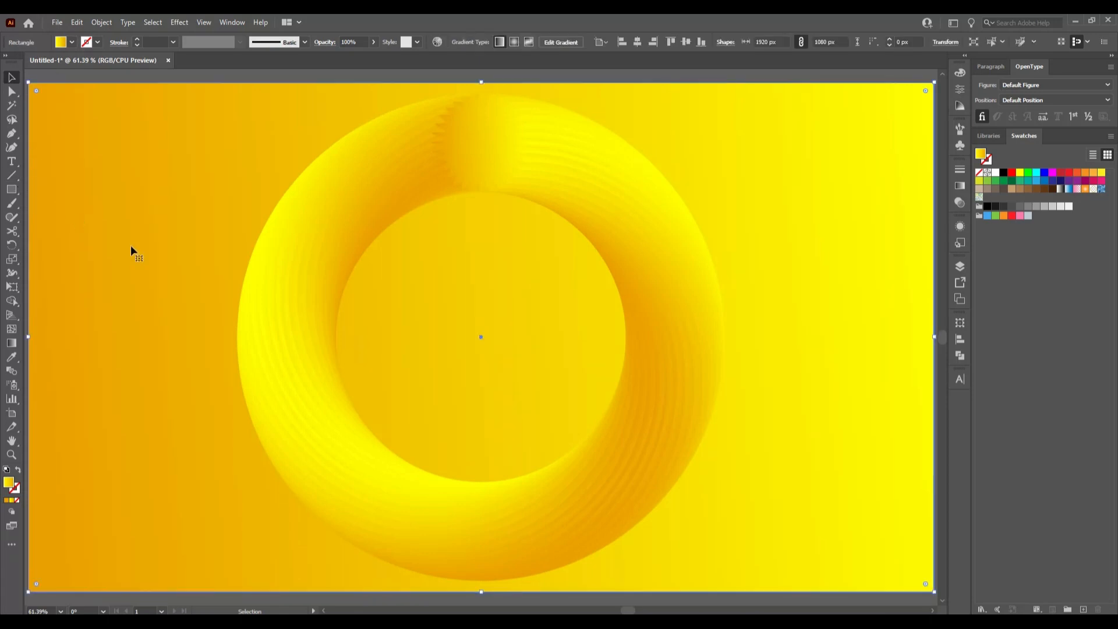
left_click(957, 186)
left_click(875, 183)
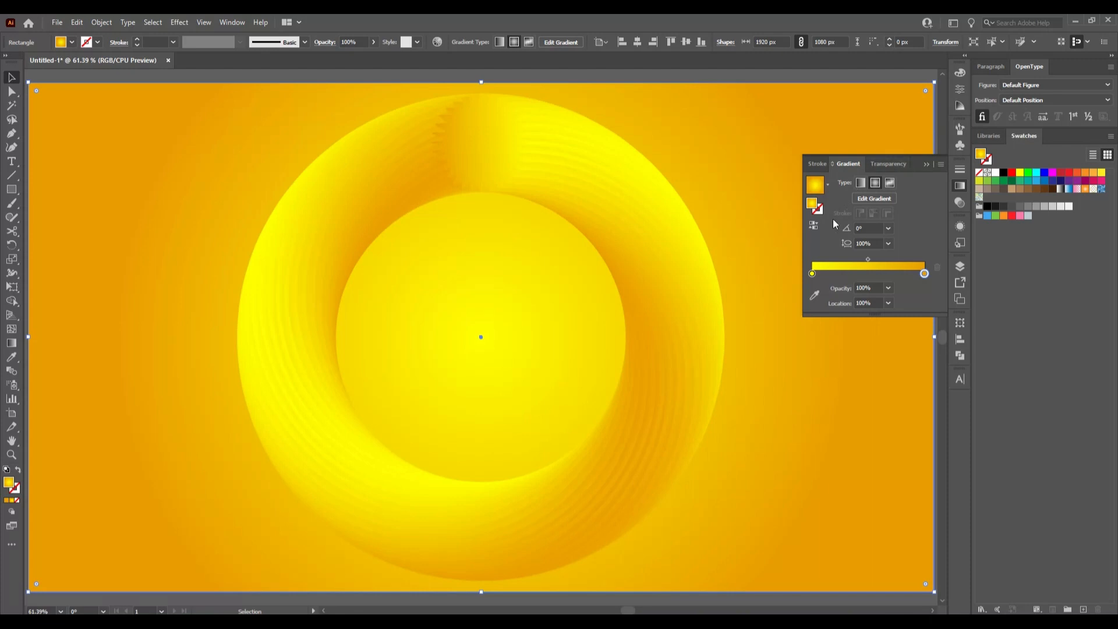
left_click(810, 226)
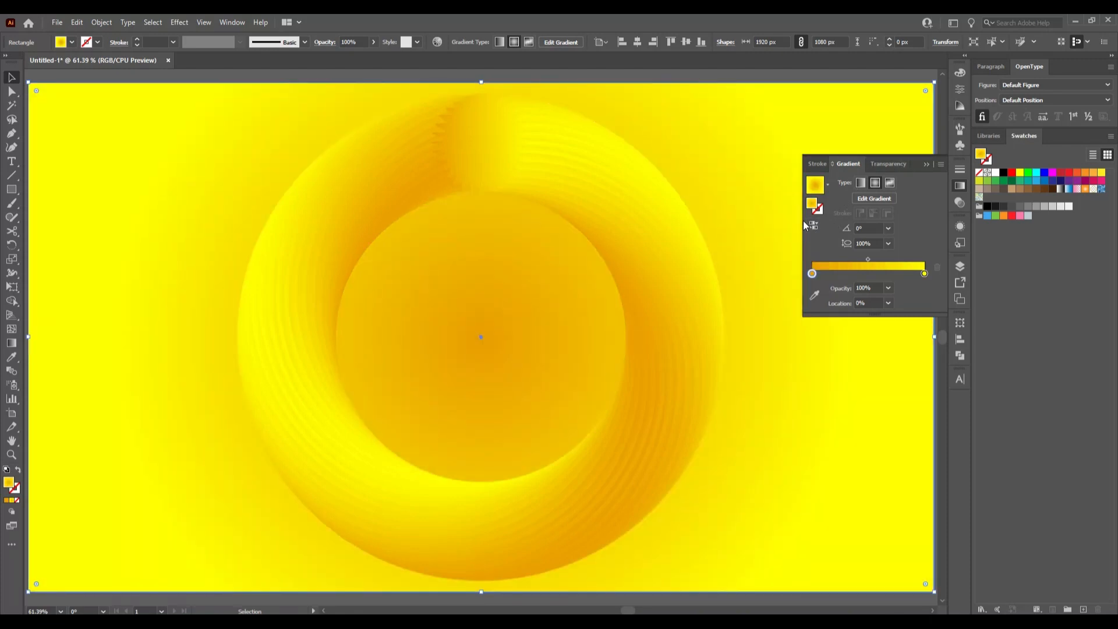
left_click(810, 225)
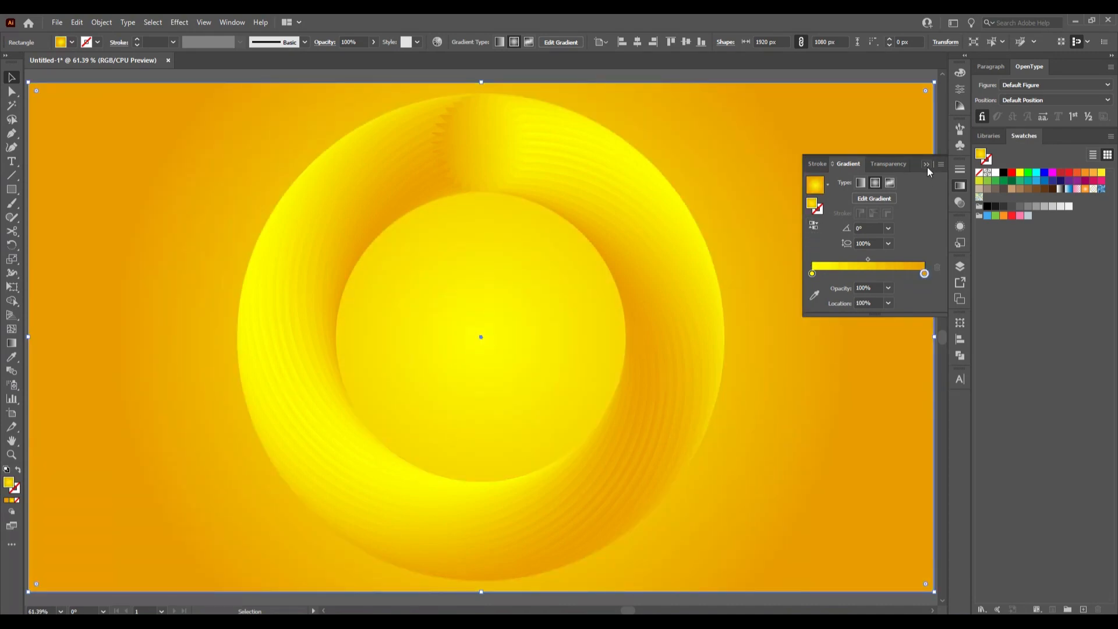
Try lowering the opacity of the orange outer stop in the background rectangle's radial gradient to 80% and 70%
left_click(887, 289)
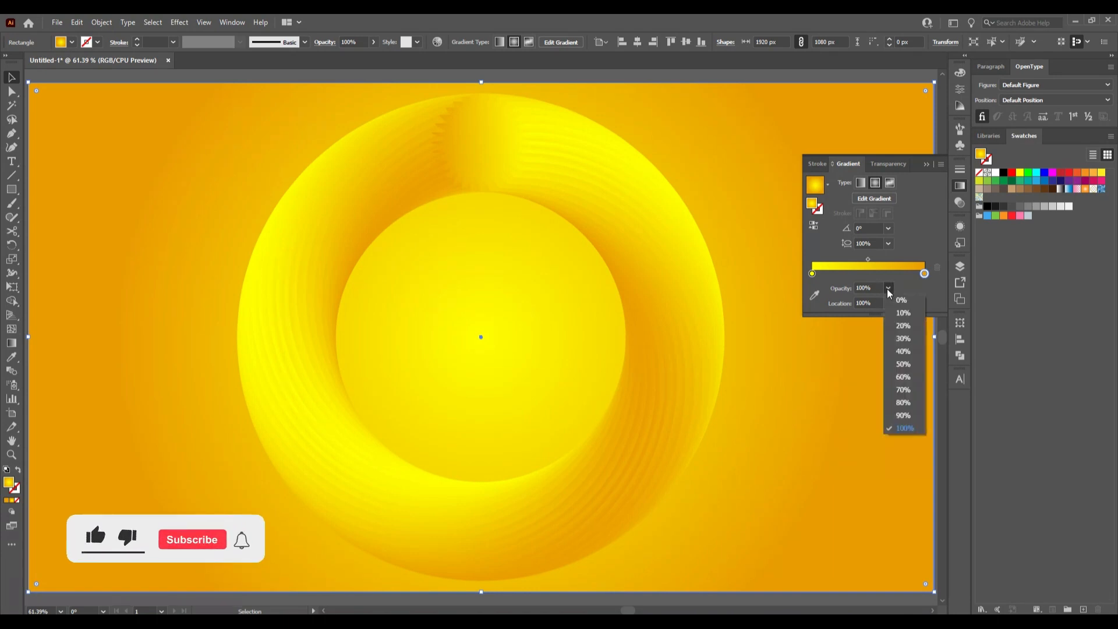
left_click(903, 403)
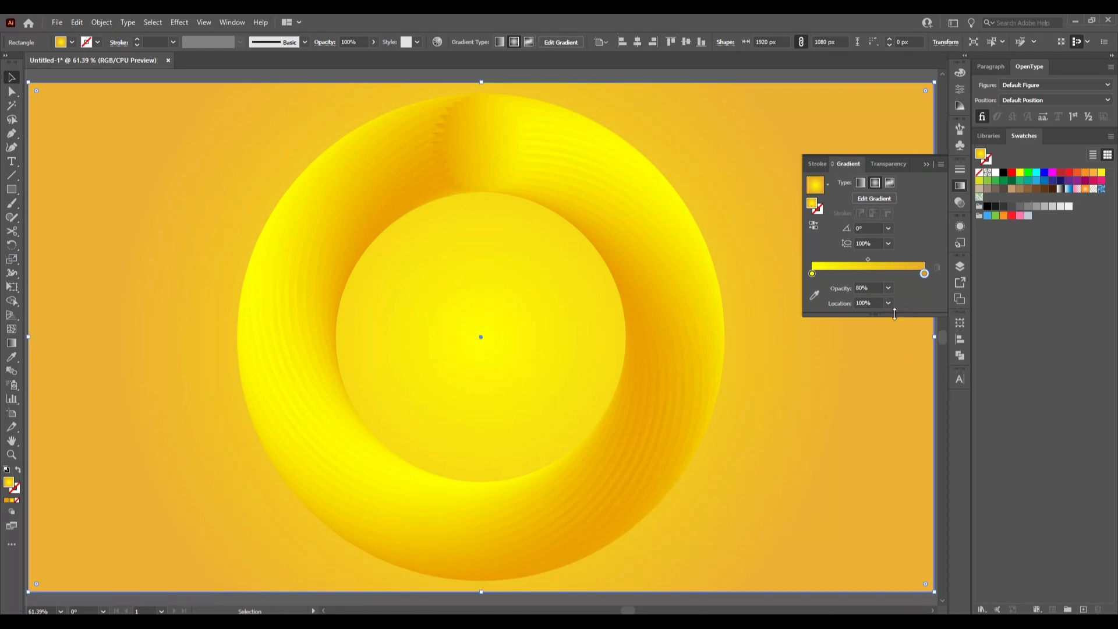
left_click(888, 291)
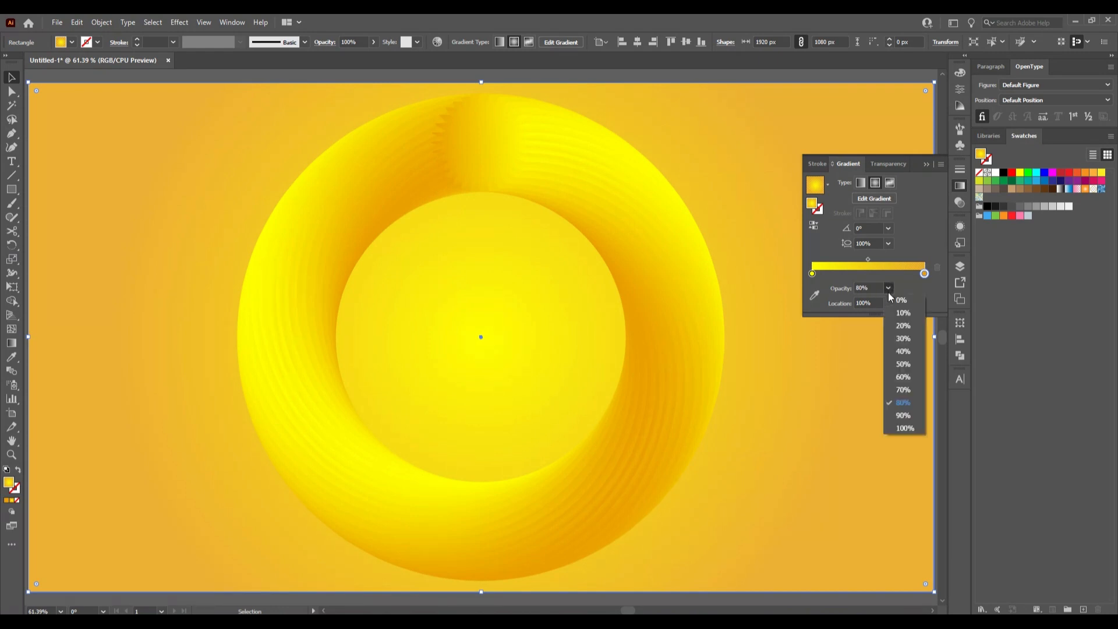
left_click(904, 386)
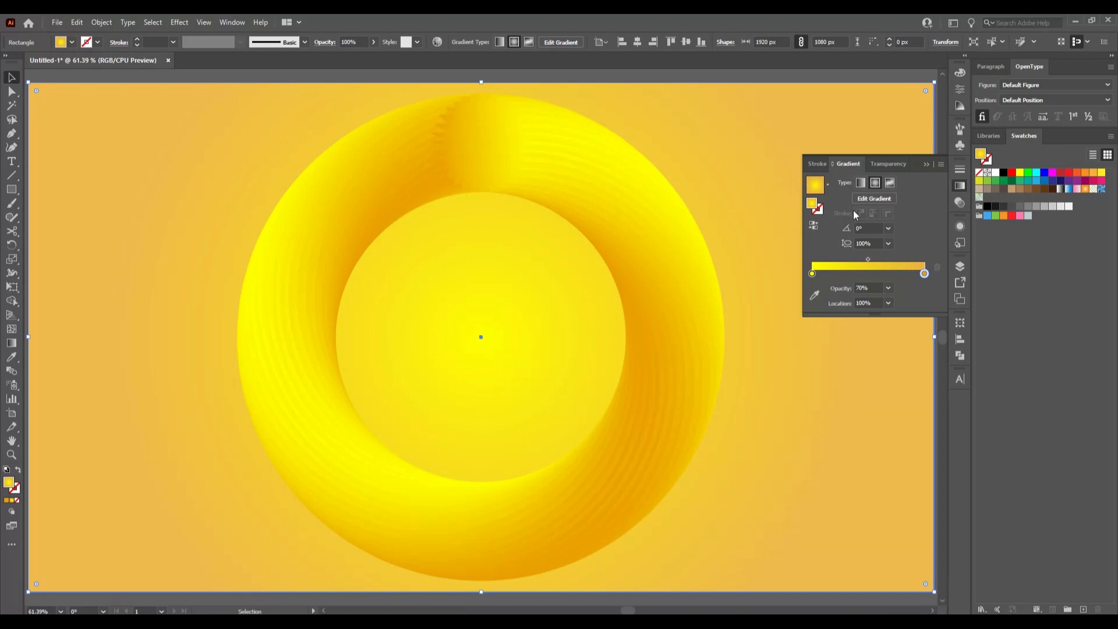
left_click(926, 163)
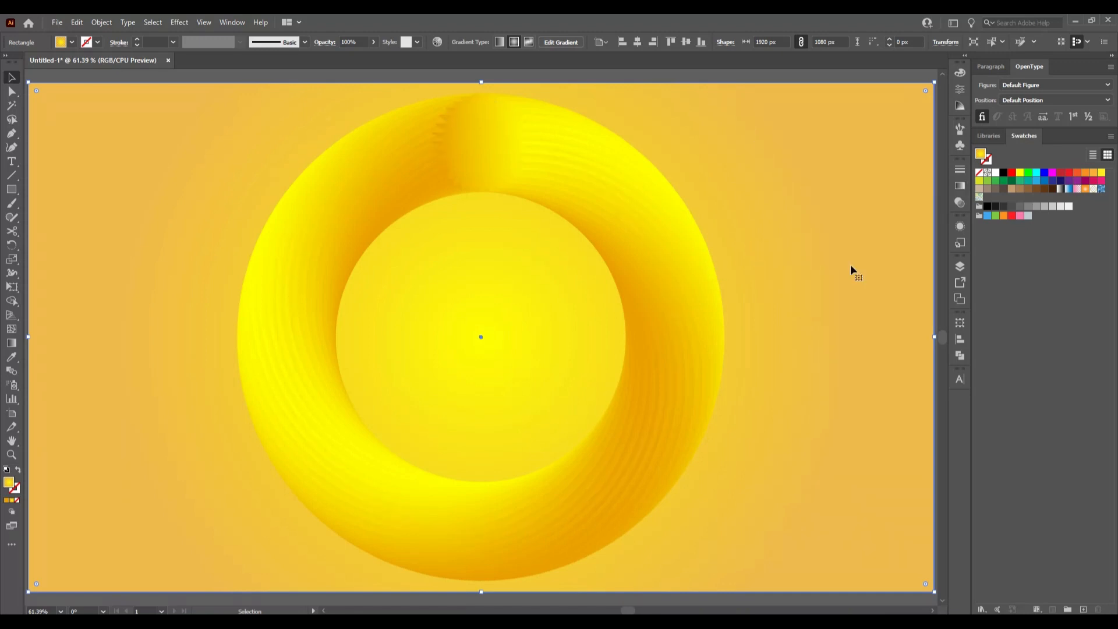
Set the opacity of the background gradient's orange outer stop to 80% and deselect the rectangle
left_click(963, 190)
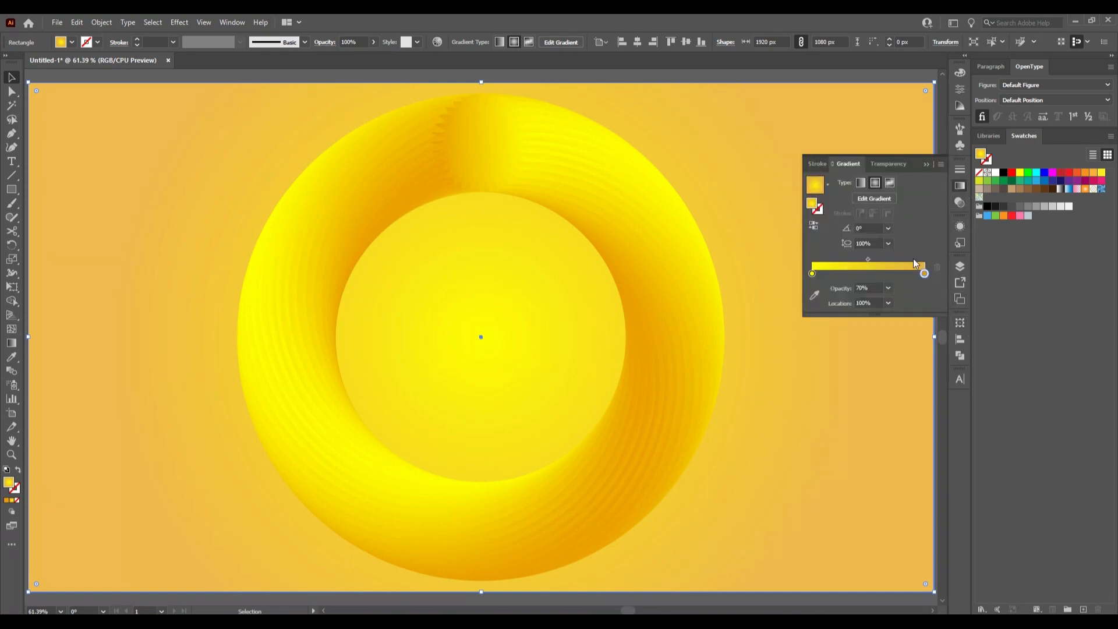
left_click(887, 229)
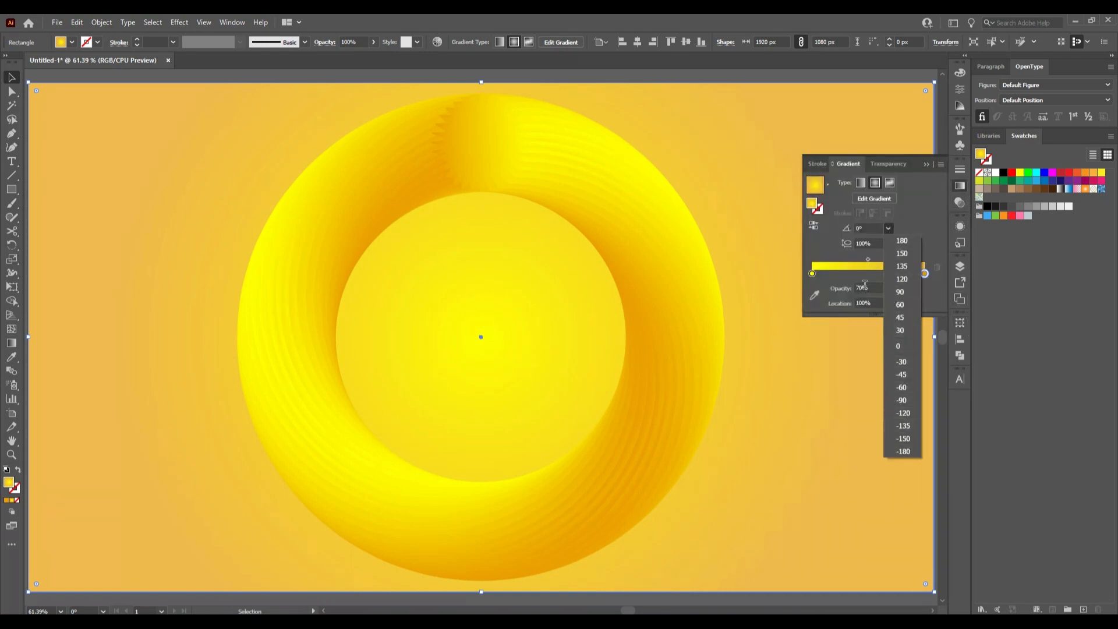
left_click(864, 285)
left_click(888, 288)
left_click(909, 404)
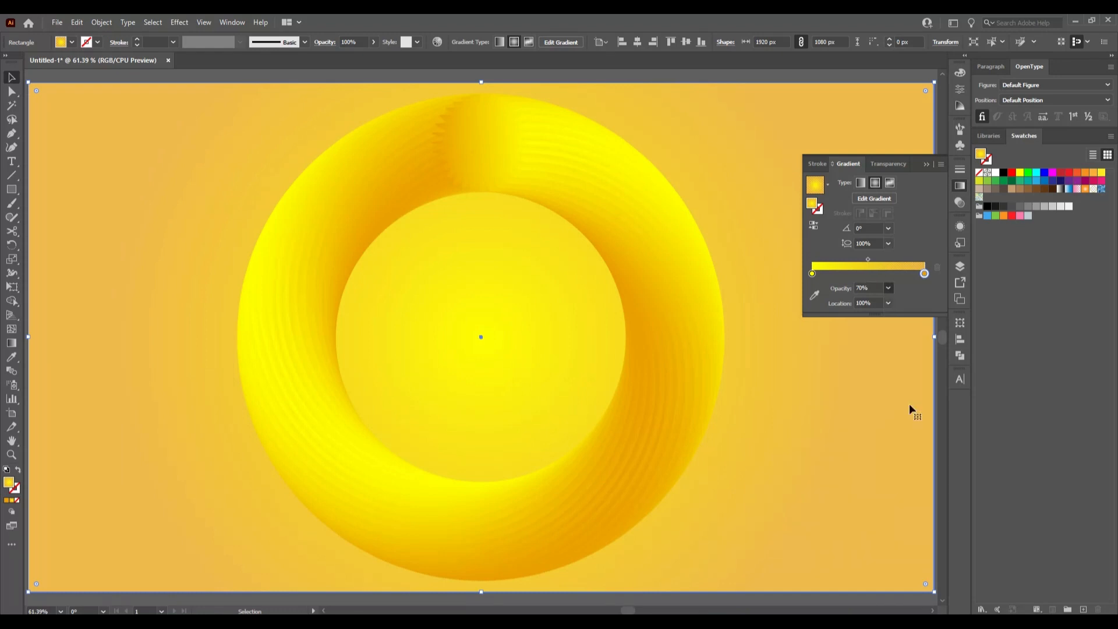
left_click(931, 165)
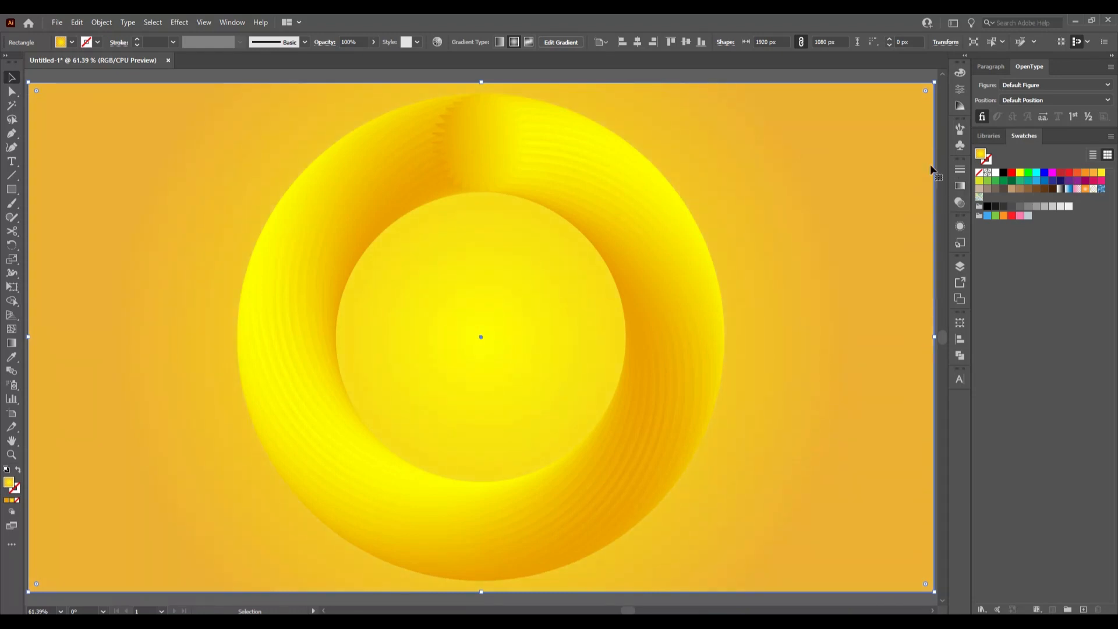
left_click(731, 74)
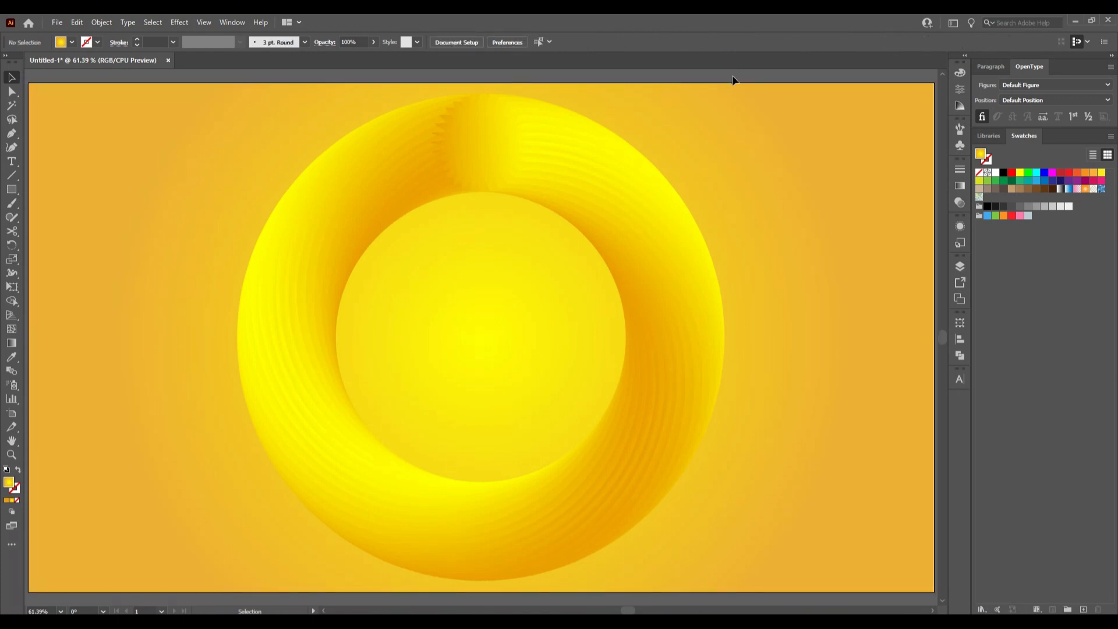